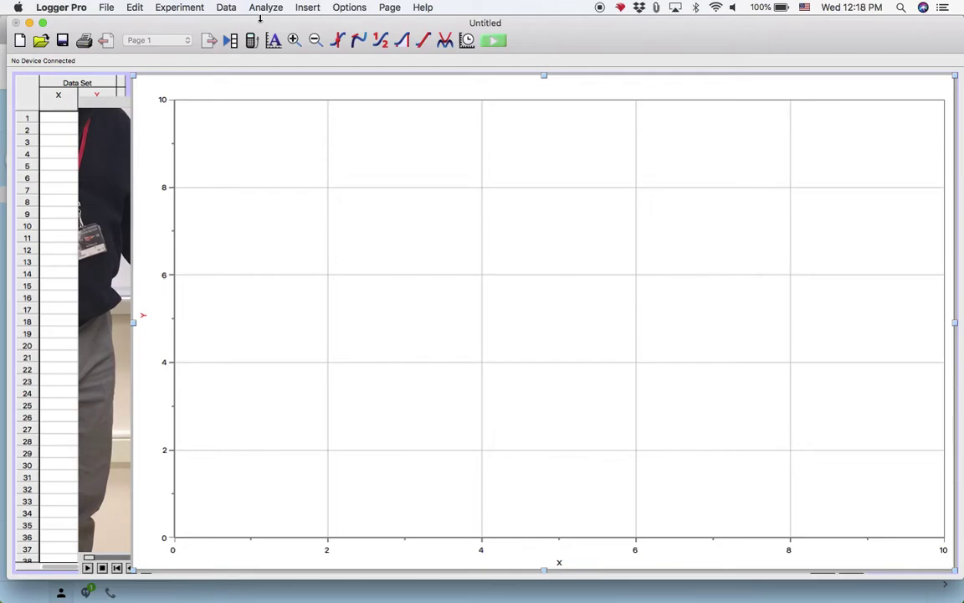
- Bring the movie in front of the graph and show its video analysis tools
click(307, 8)
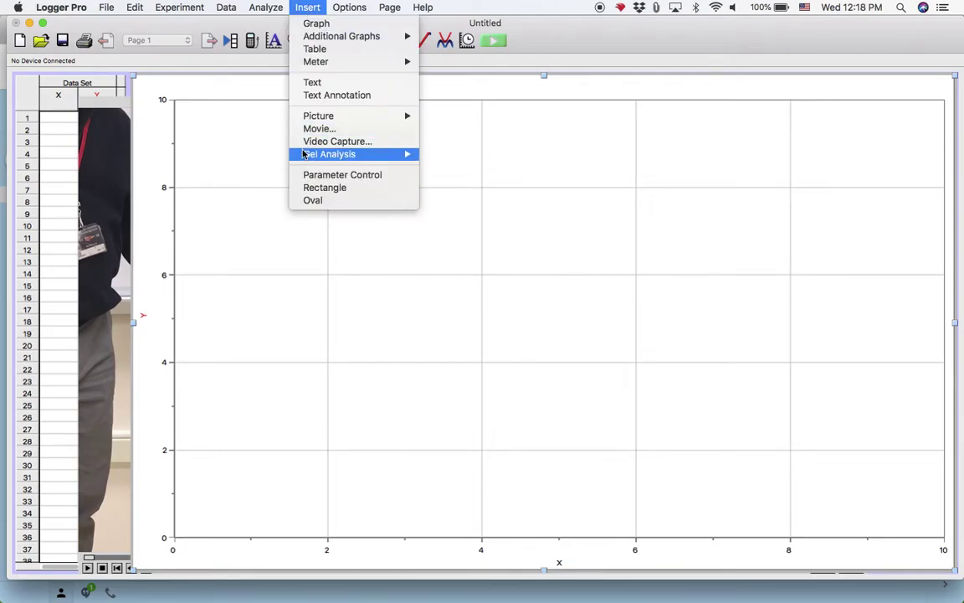
click(101, 98)
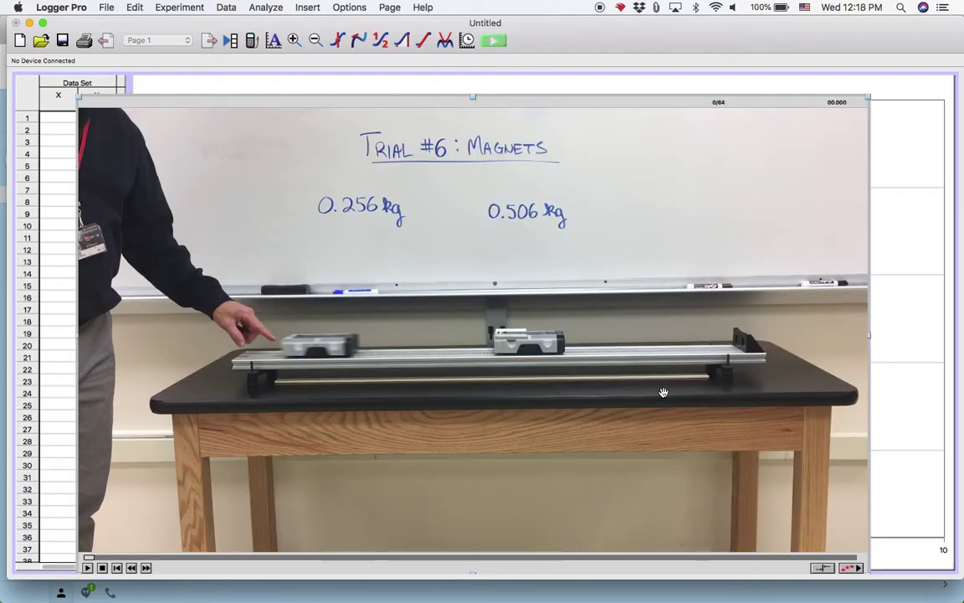
click(850, 569)
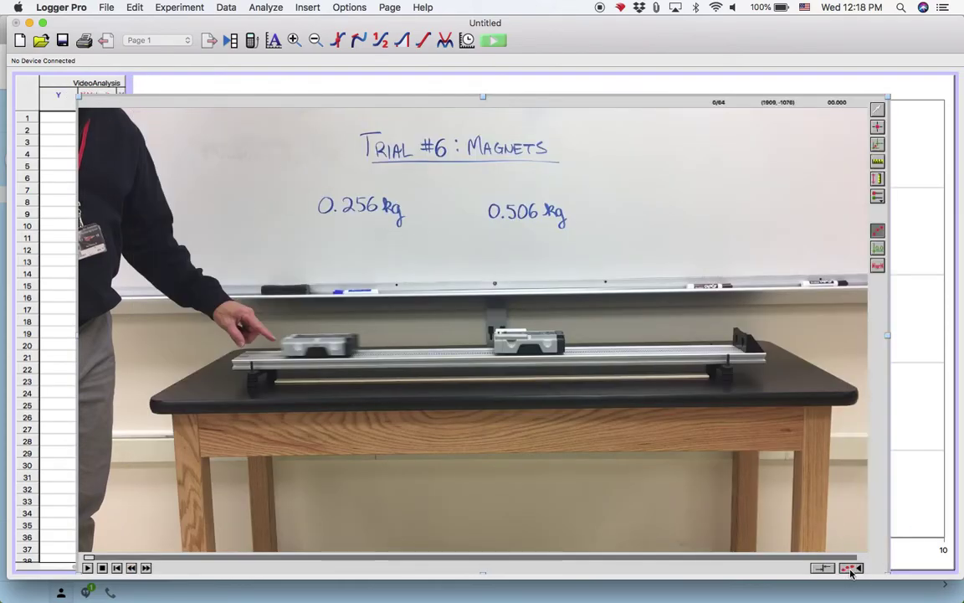
- Scale the movie to 1 m along the stick lying below the track, and place the coordinate origin at the track's left end
click(877, 163)
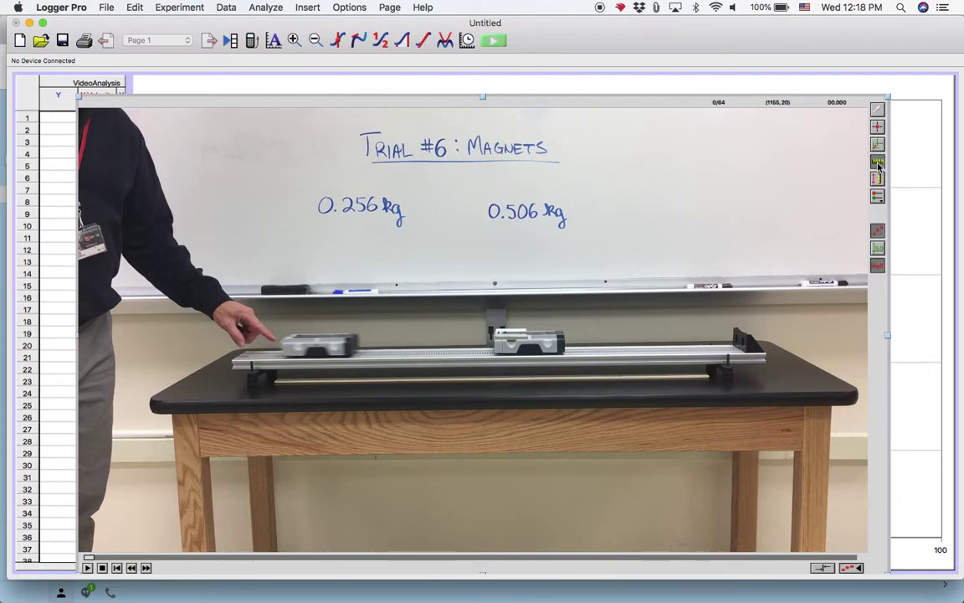
drag(274, 381, 709, 381)
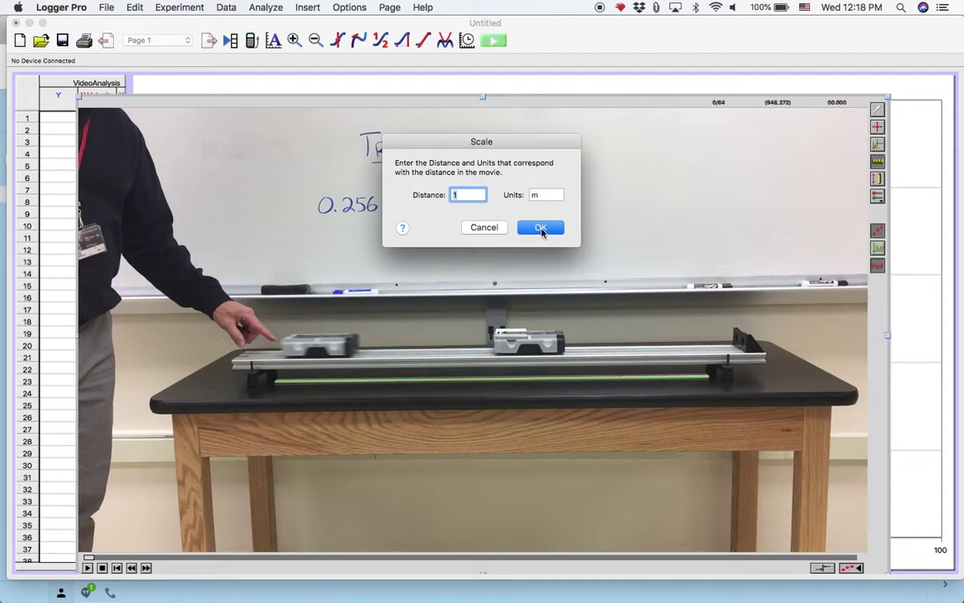
click(540, 228)
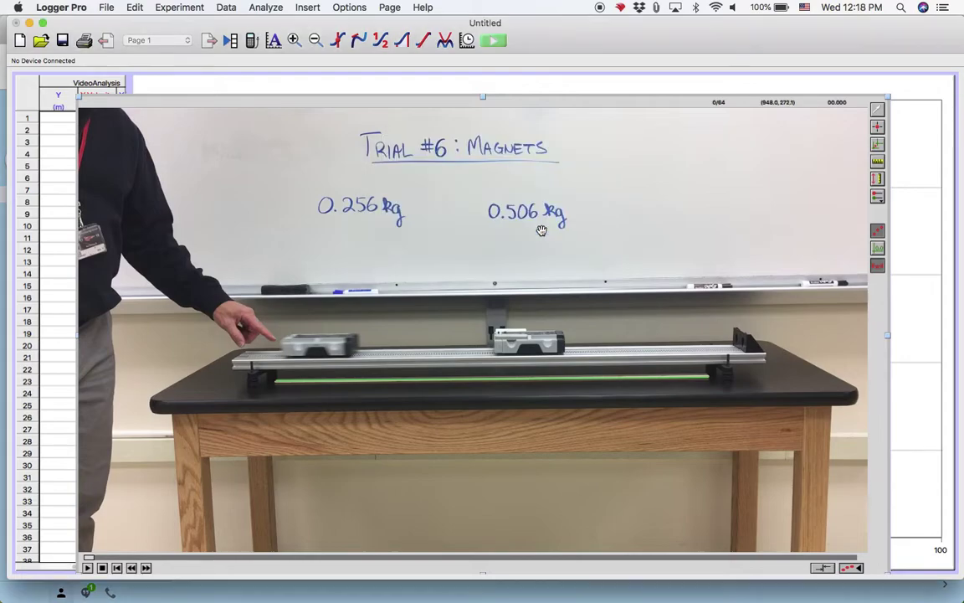
click(878, 145)
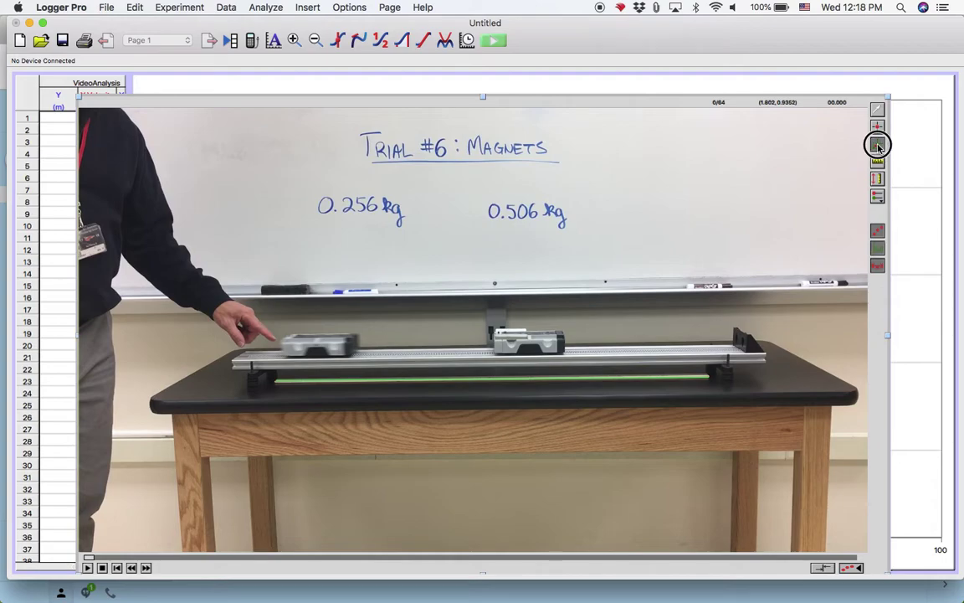
click(232, 369)
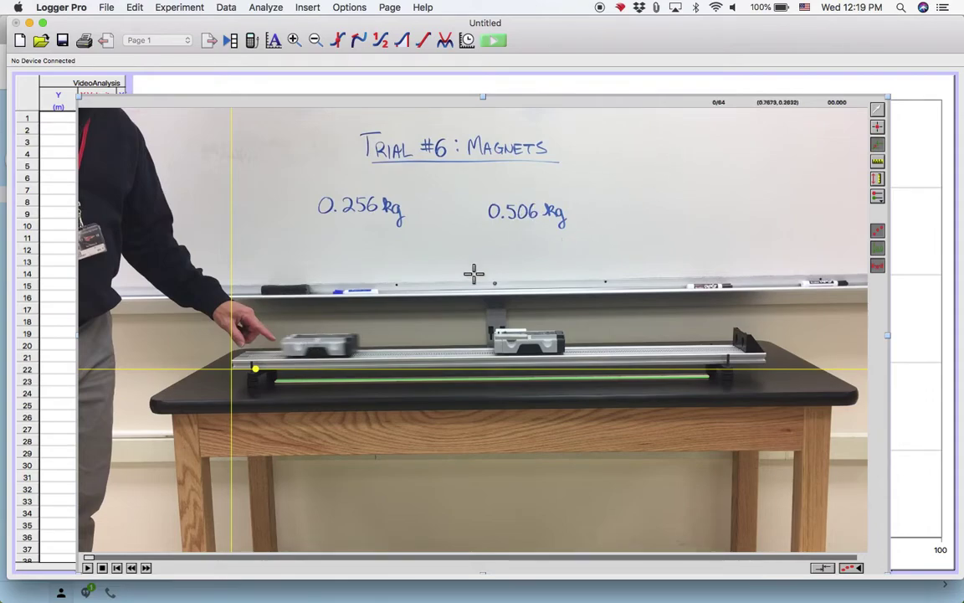
- Mark the centre of the 0.256 kg cart frame by frame, through its approach, collision and rebound, for the first 41 frames
click(877, 129)
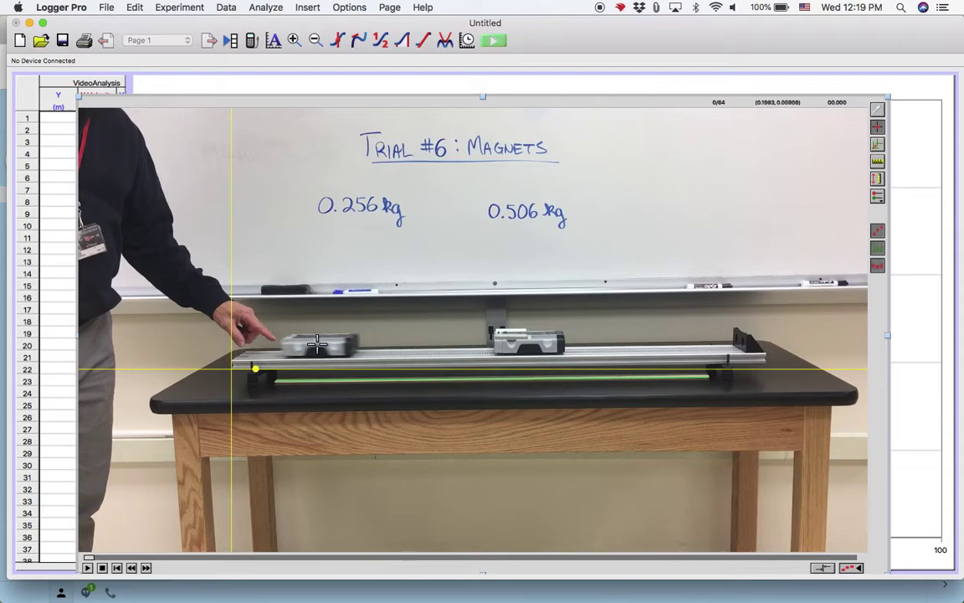
click(315, 344)
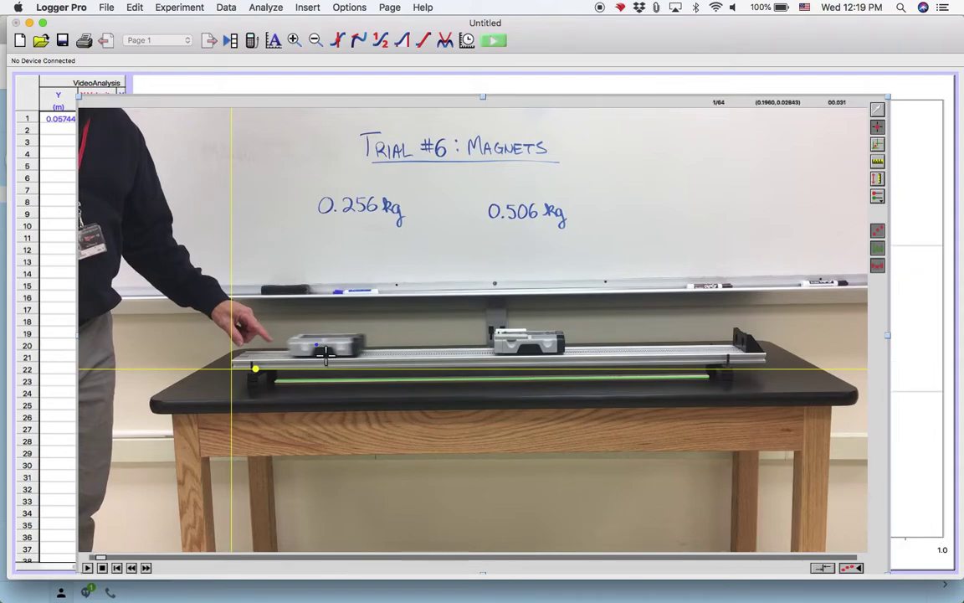
click(323, 344)
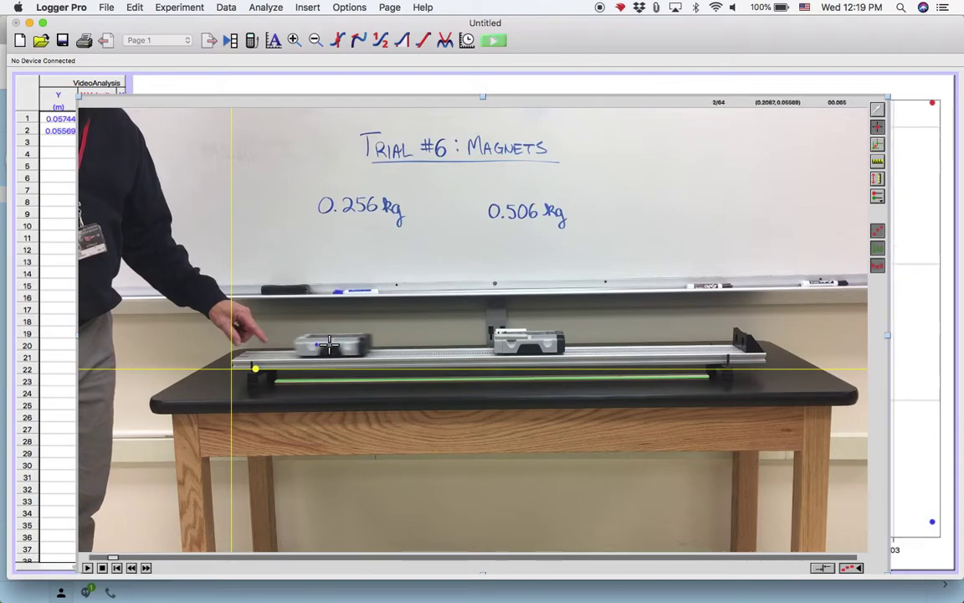
click(335, 344)
click(346, 344)
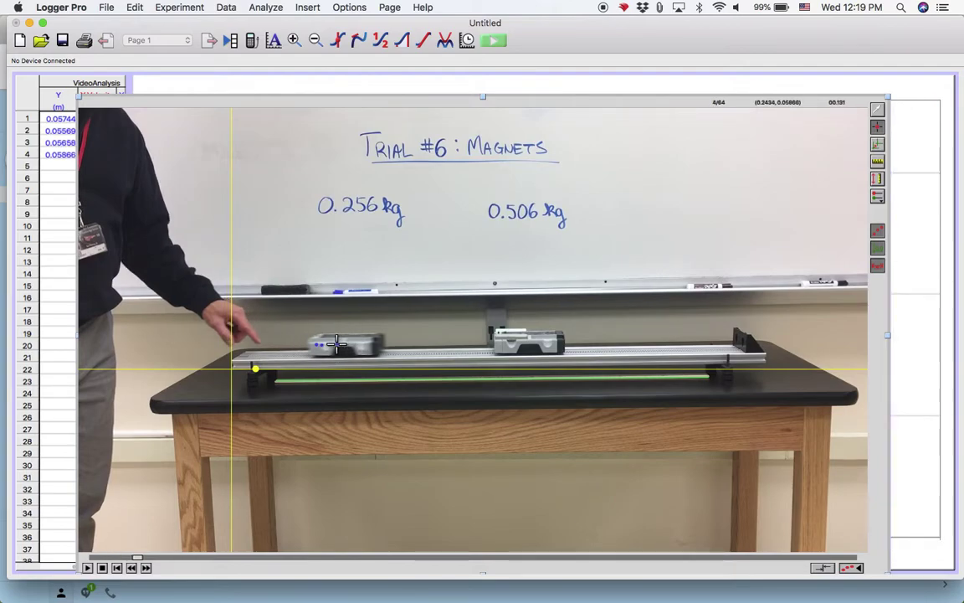
click(344, 344)
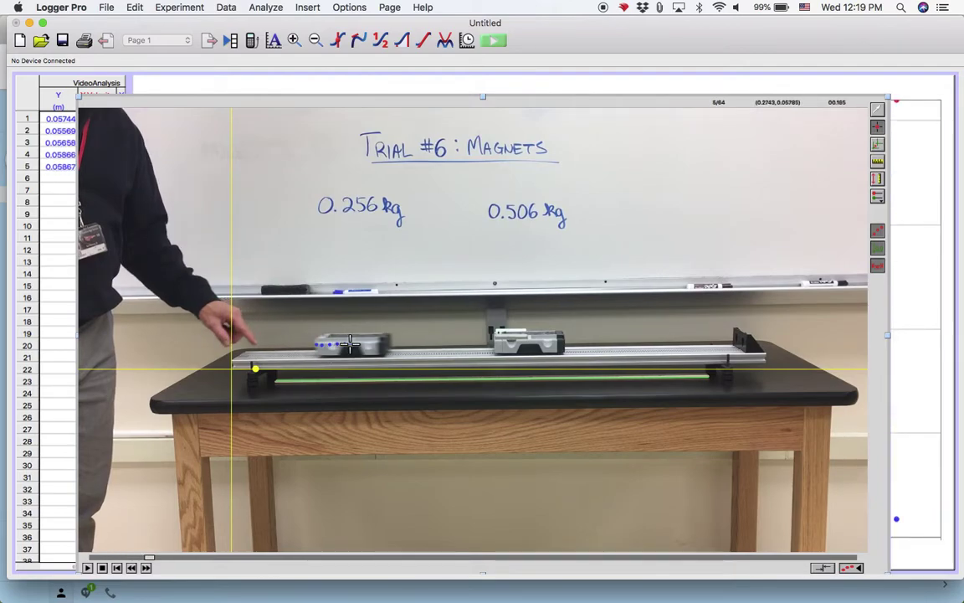
click(352, 344)
click(358, 344)
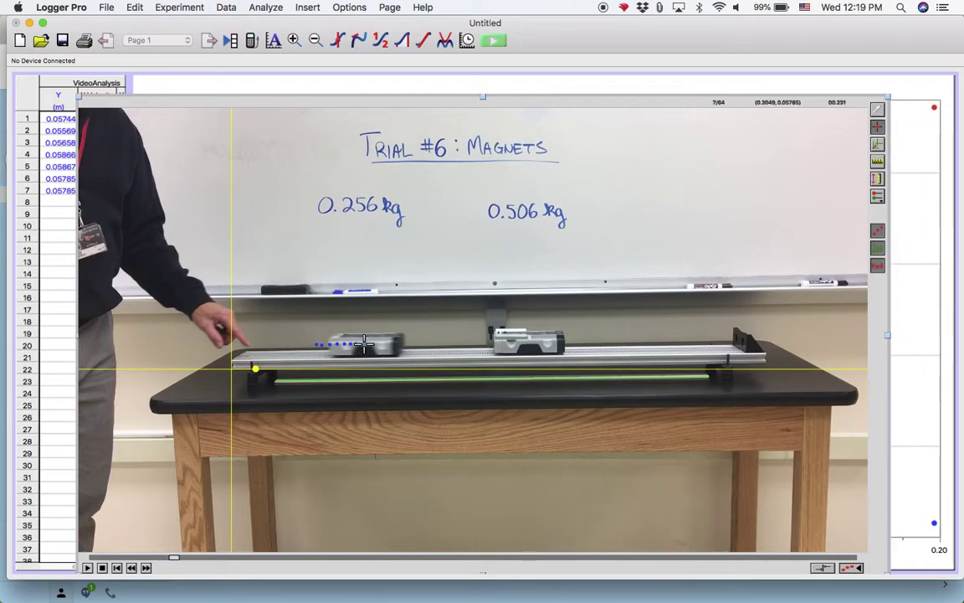
click(365, 344)
click(370, 344)
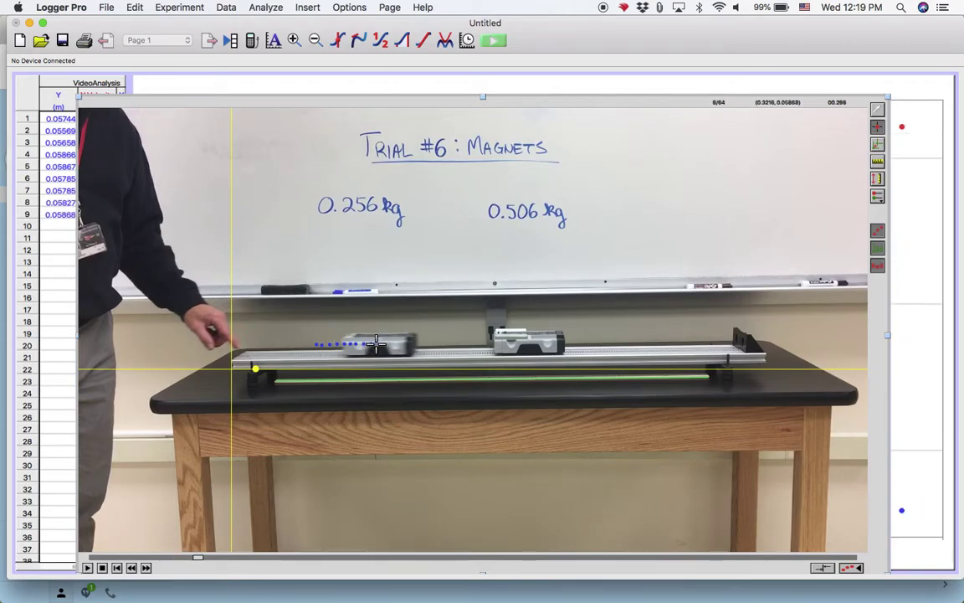
click(377, 344)
click(384, 344)
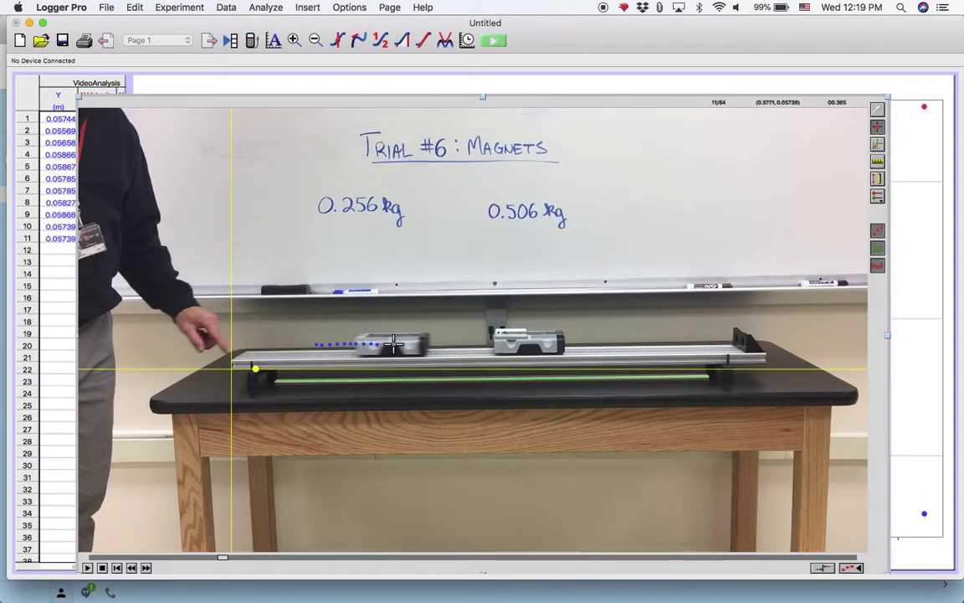
click(392, 344)
click(399, 344)
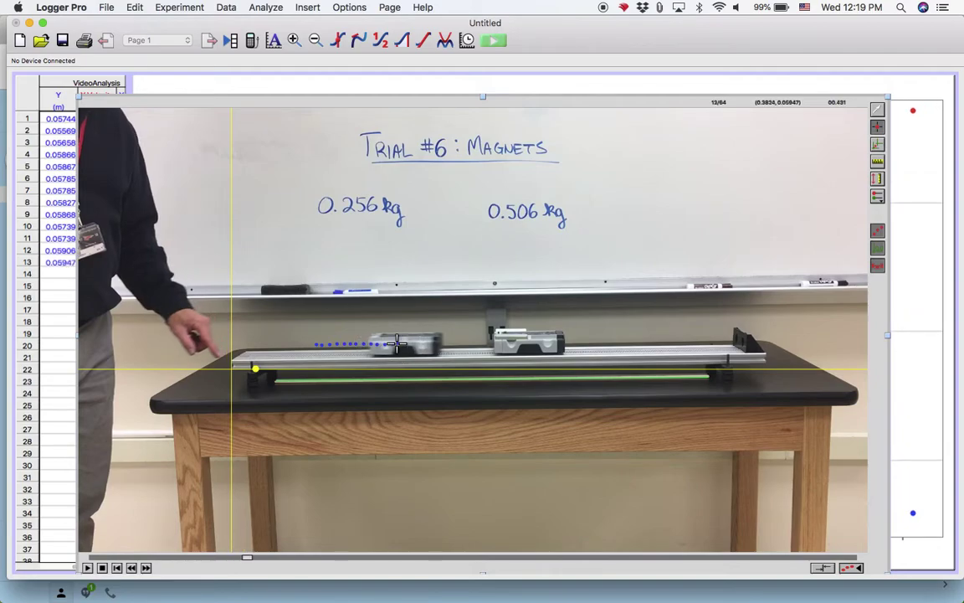
click(407, 344)
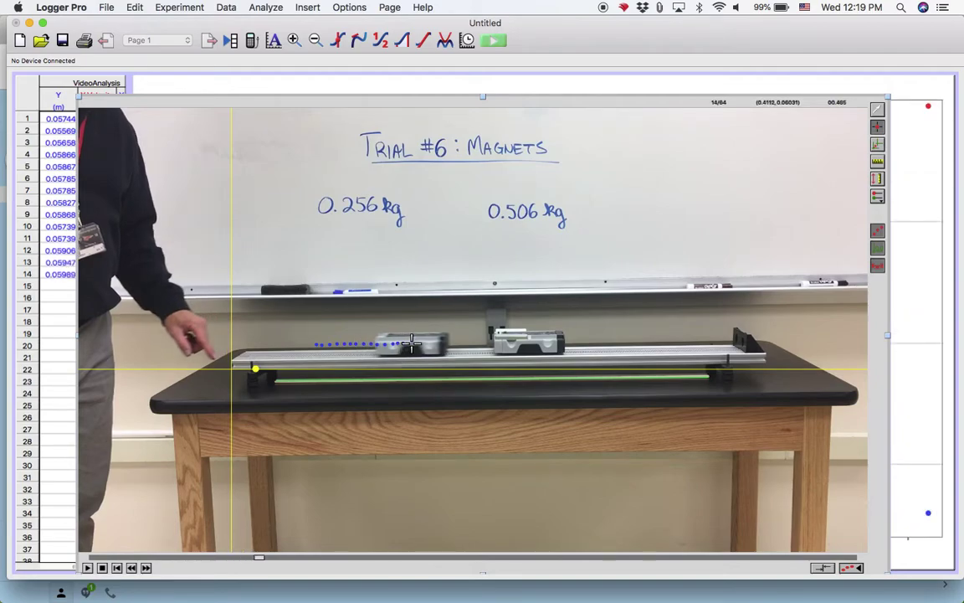
click(414, 344)
click(419, 344)
click(423, 344)
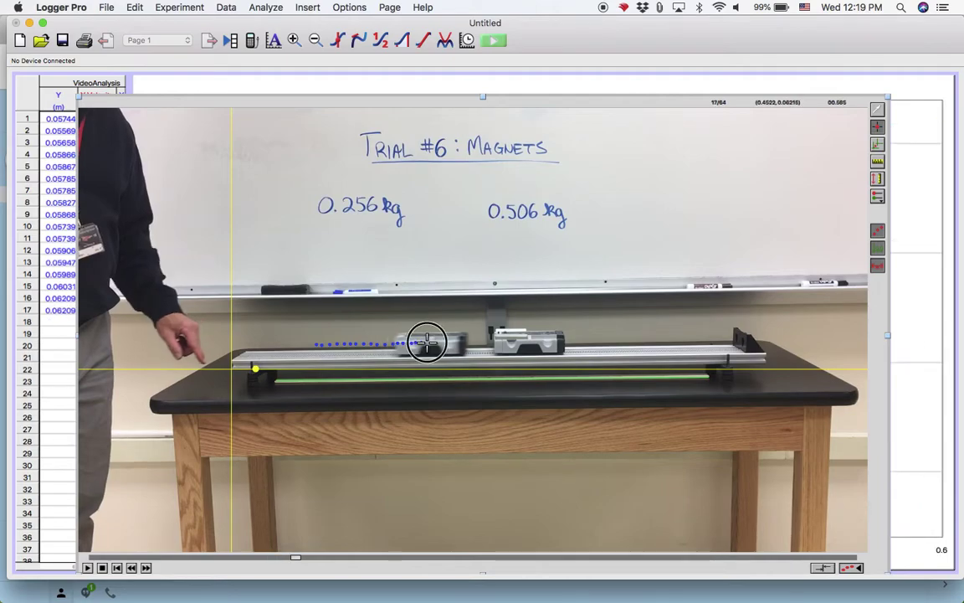
click(434, 344)
click(441, 344)
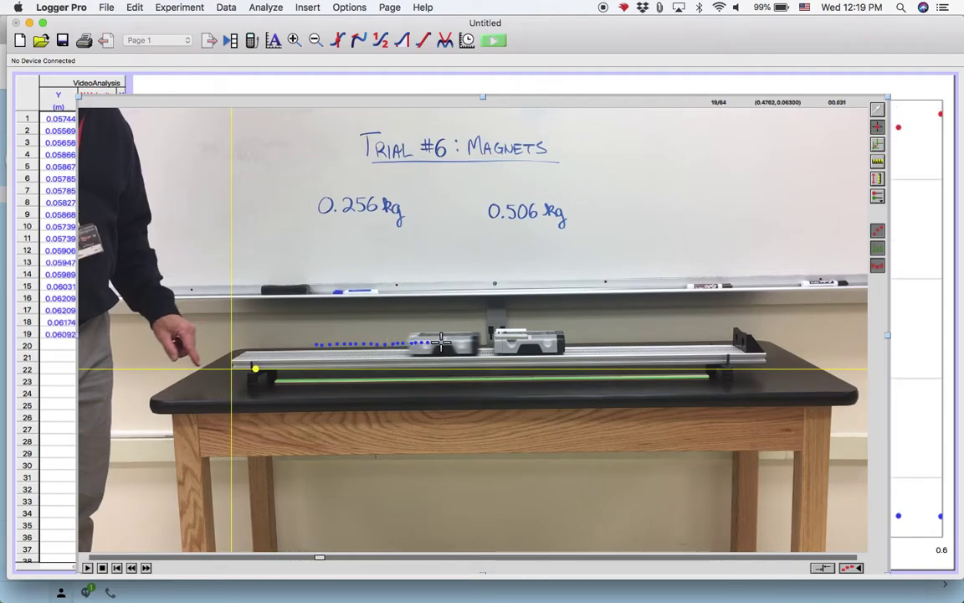
click(446, 344)
click(452, 344)
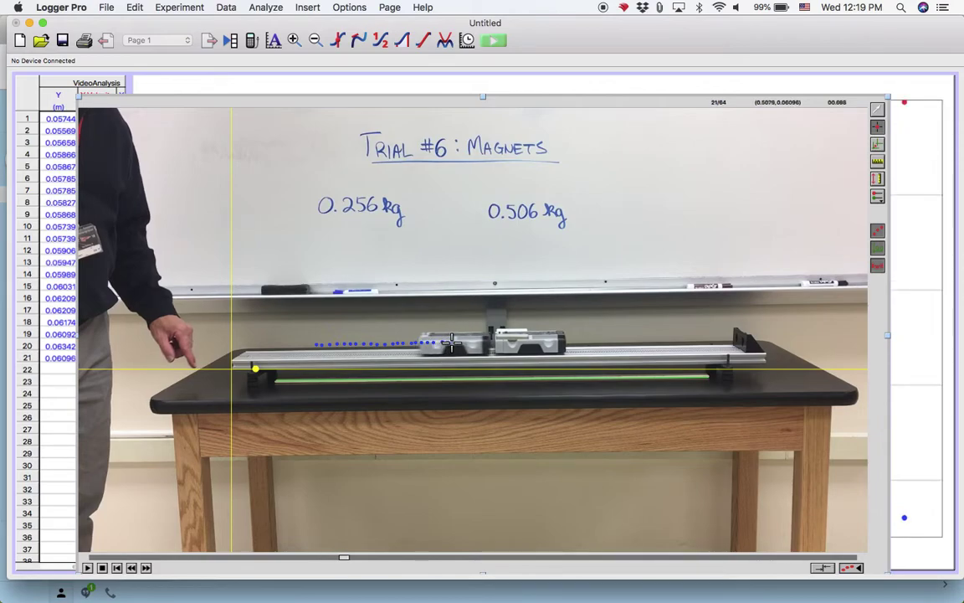
click(454, 342)
click(456, 342)
click(455, 341)
click(452, 342)
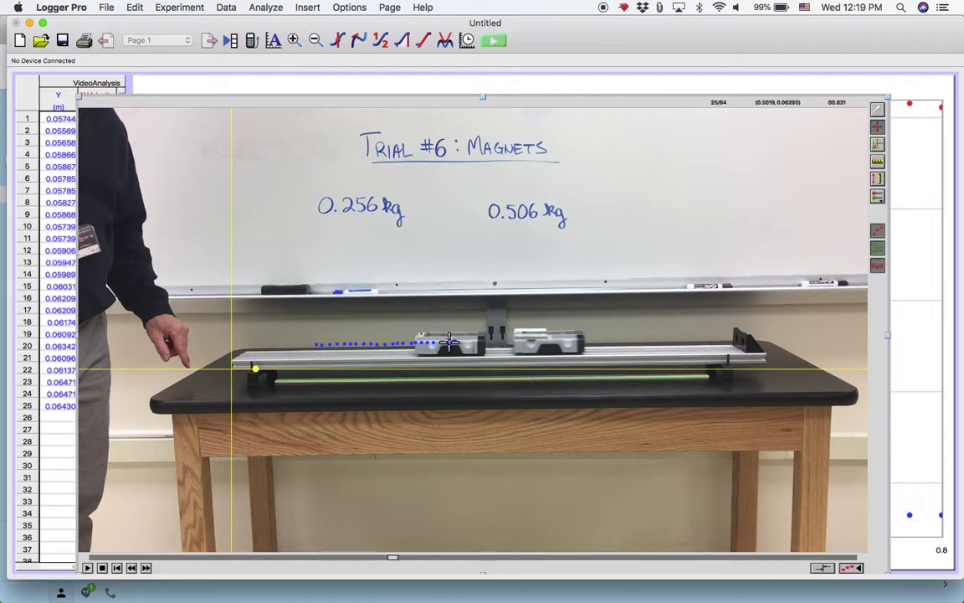
click(447, 342)
click(446, 341)
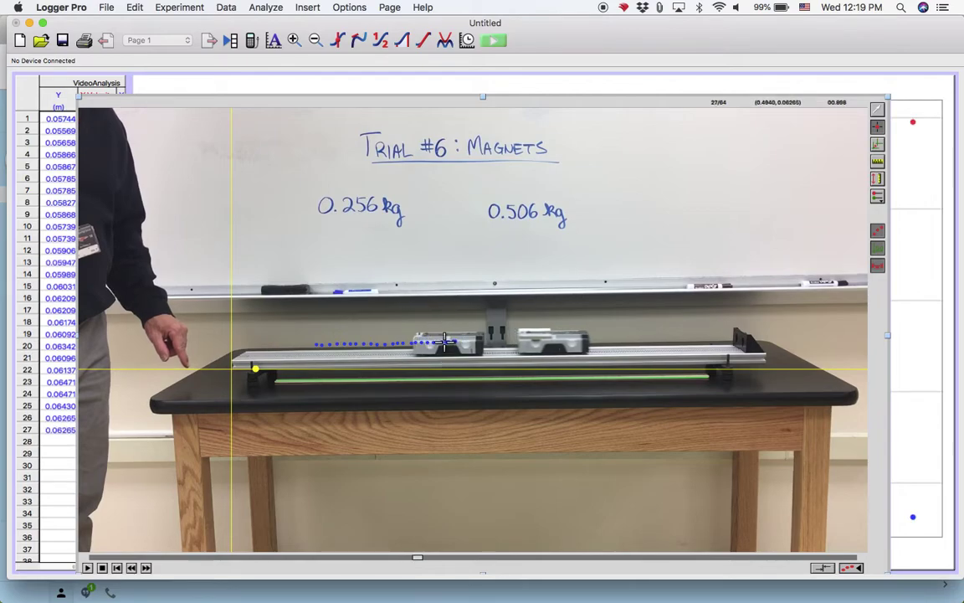
click(445, 340)
click(445, 340)
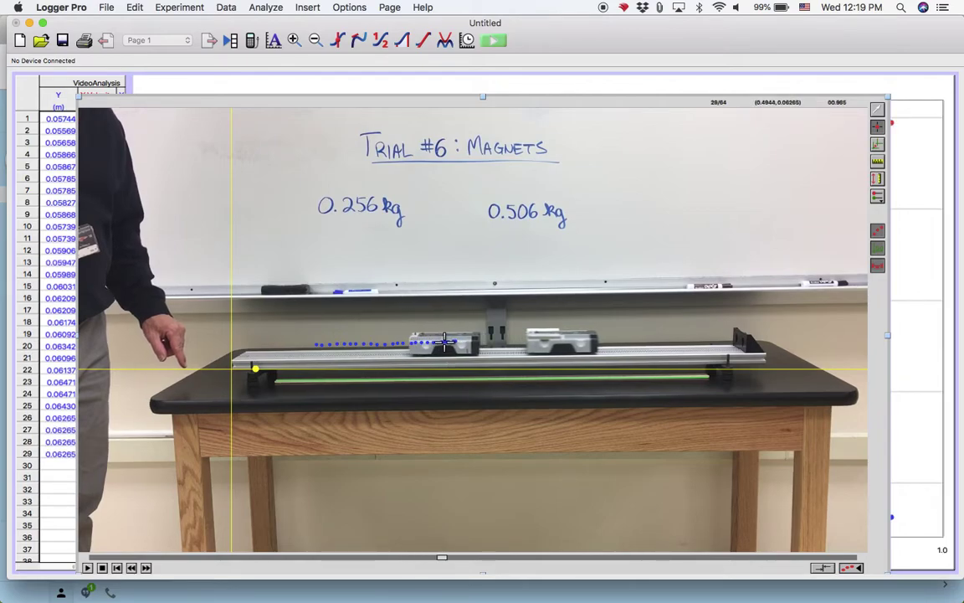
click(444, 340)
click(442, 340)
click(439, 341)
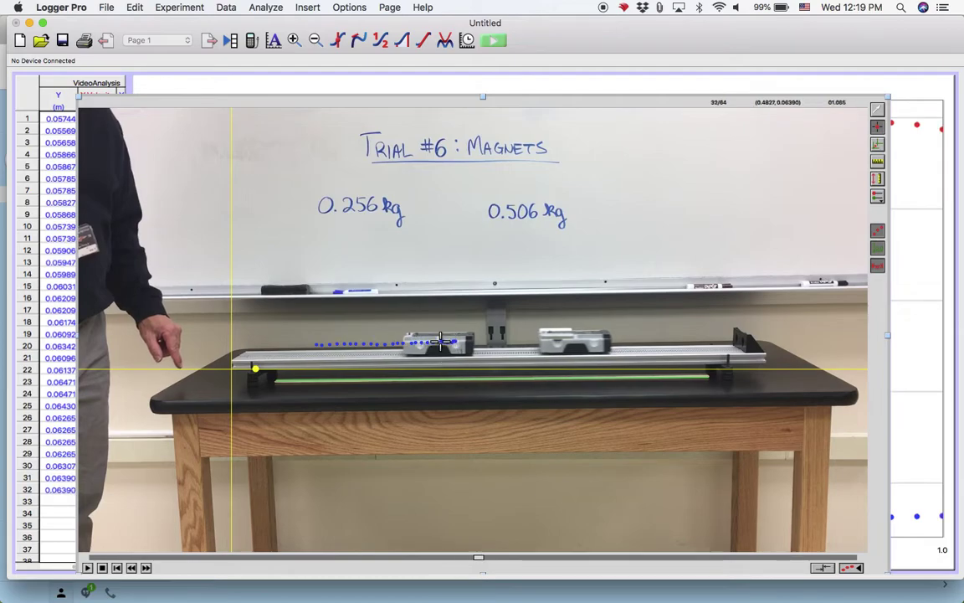
click(437, 341)
click(435, 341)
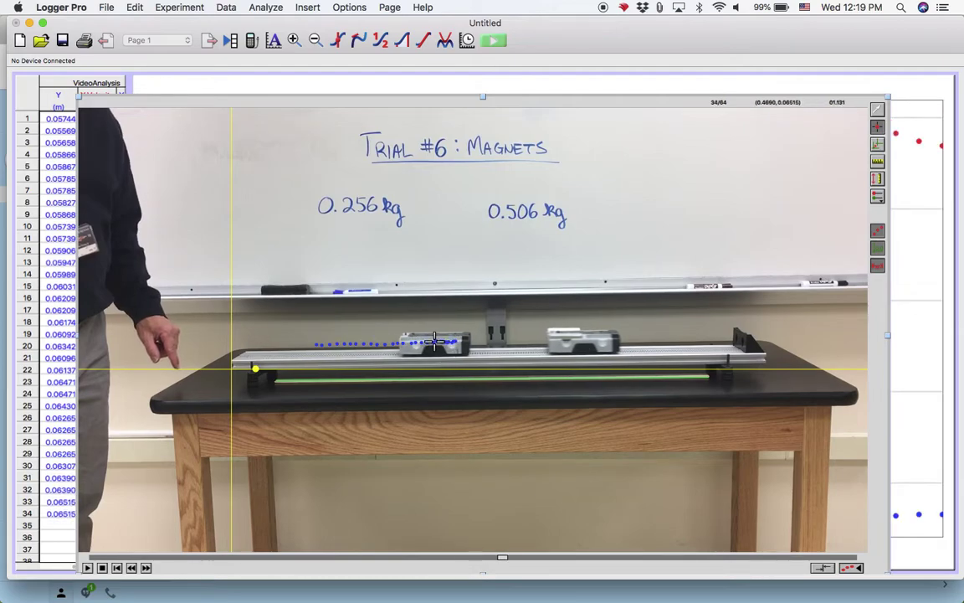
click(433, 340)
click(430, 341)
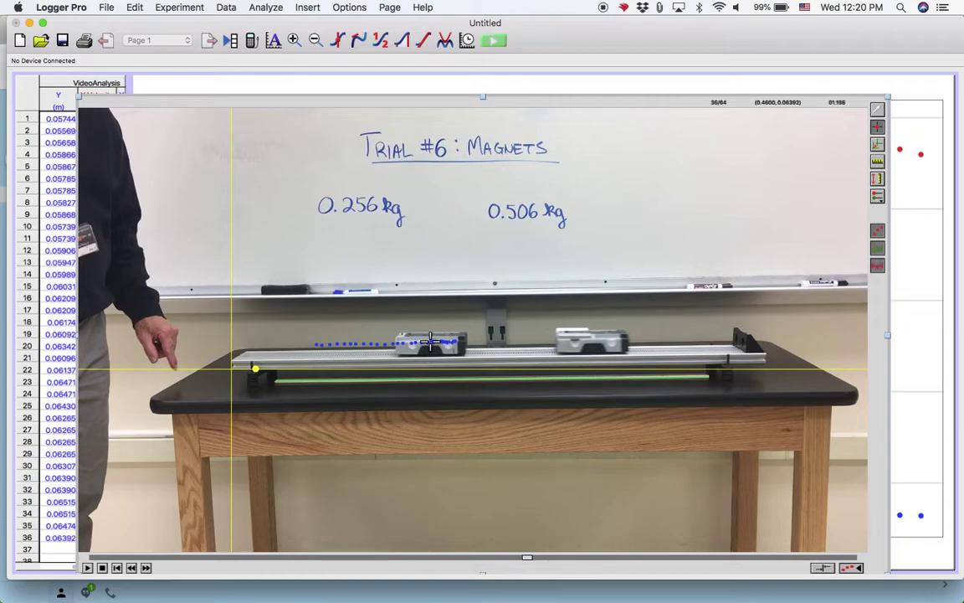
click(428, 341)
click(425, 341)
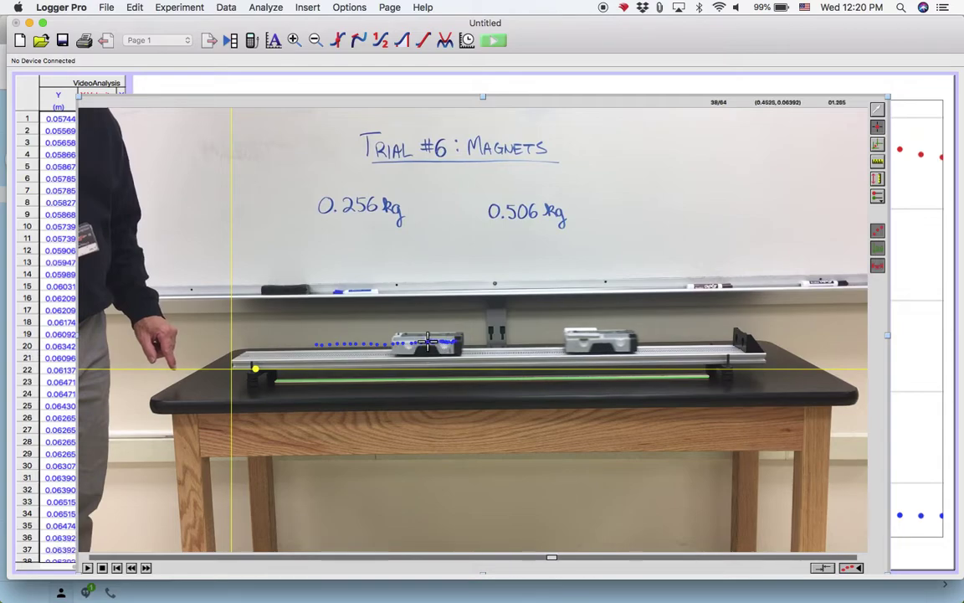
click(424, 341)
click(424, 341)
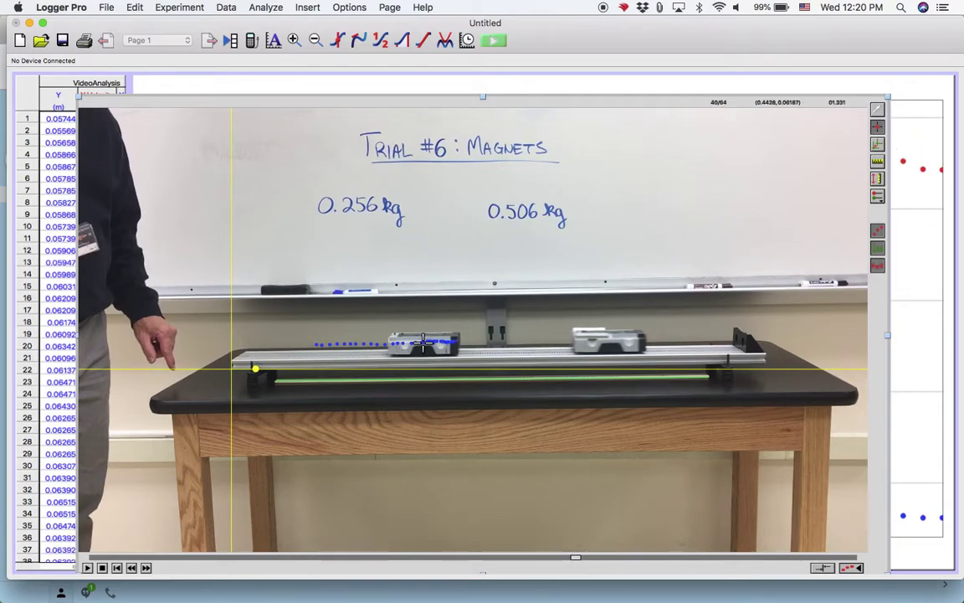
click(423, 341)
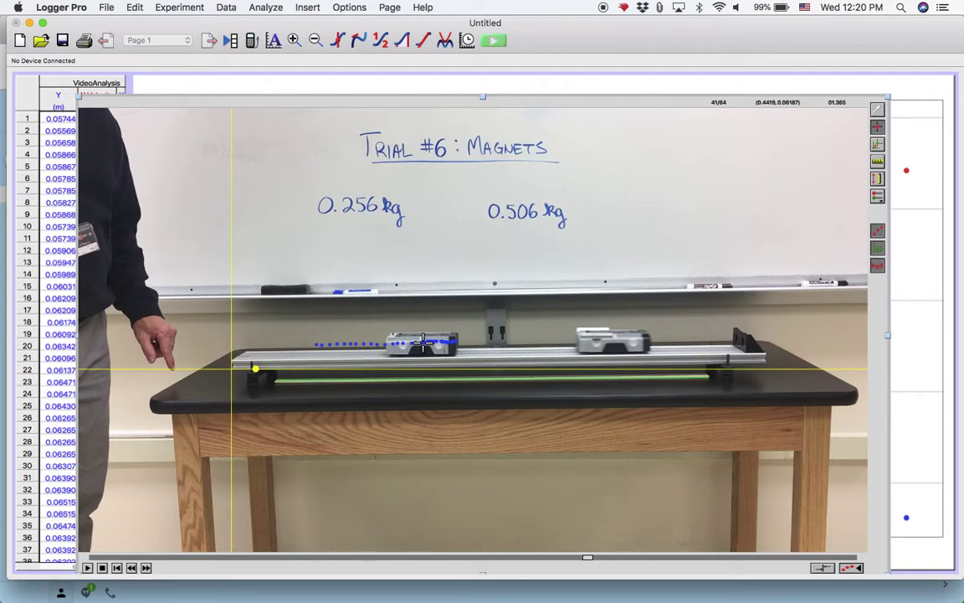
- Bring the graph in front of the movie and plot only X on its vertical axis
click(934, 201)
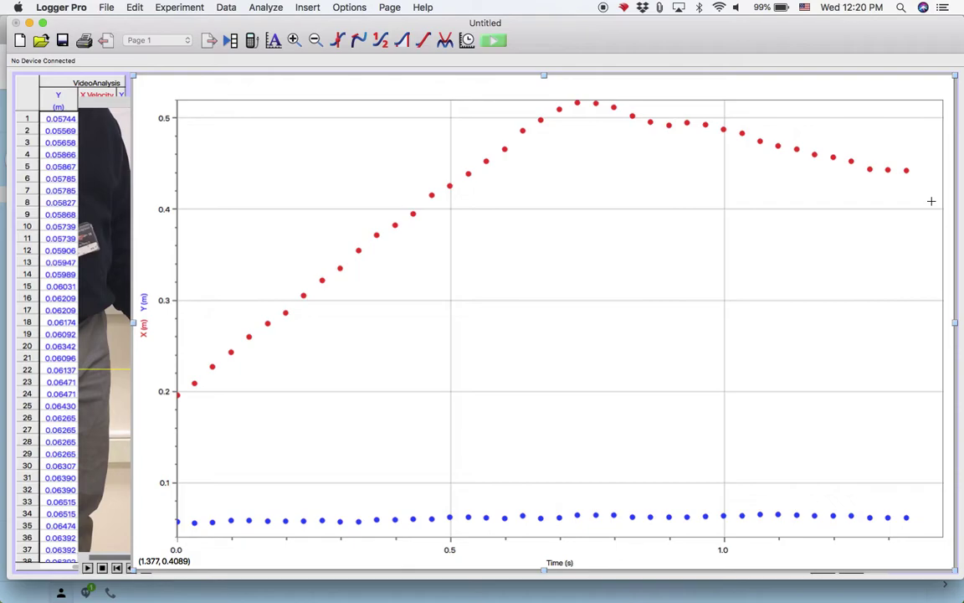
click(145, 308)
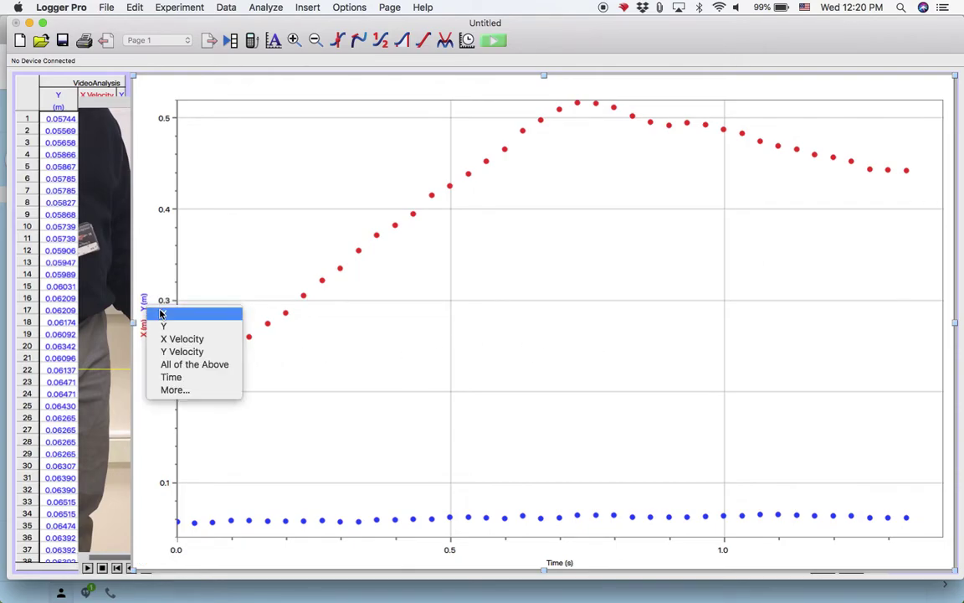
click(164, 313)
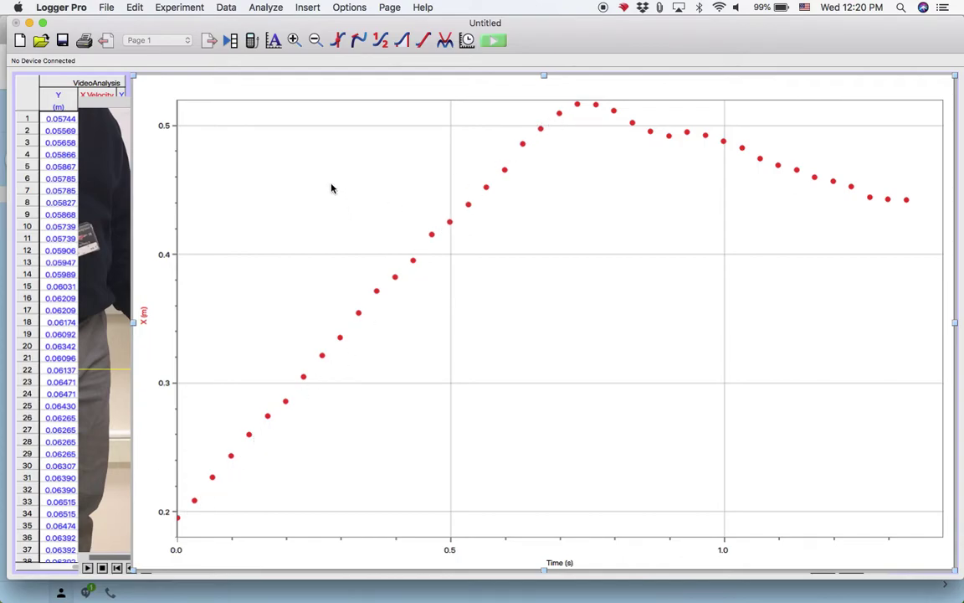
- Apply a linear fit to the rising pre-collision part of the X graph, from about 0.05 s to 0.69 s
drag(555, 122, 205, 485)
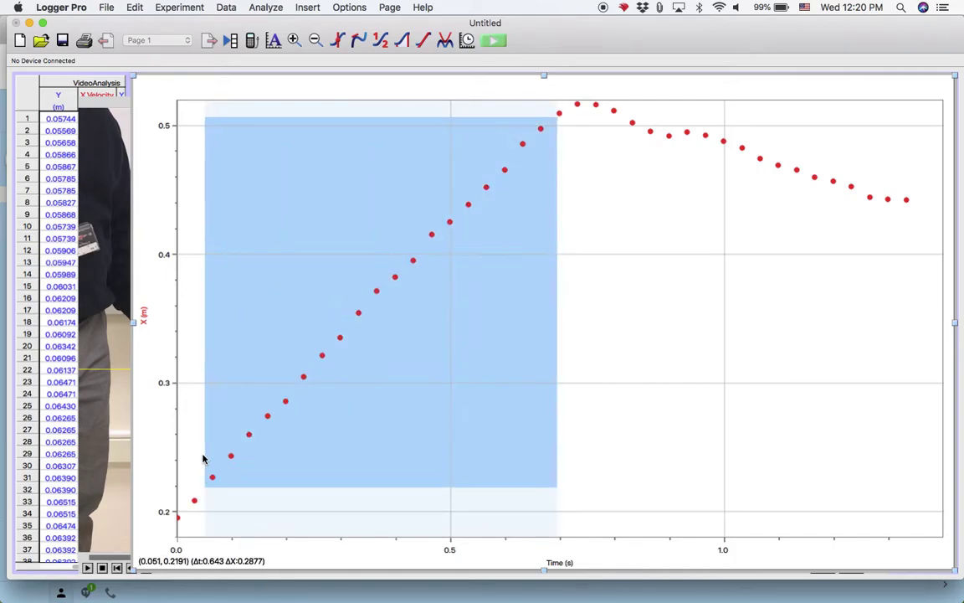
click(307, 9)
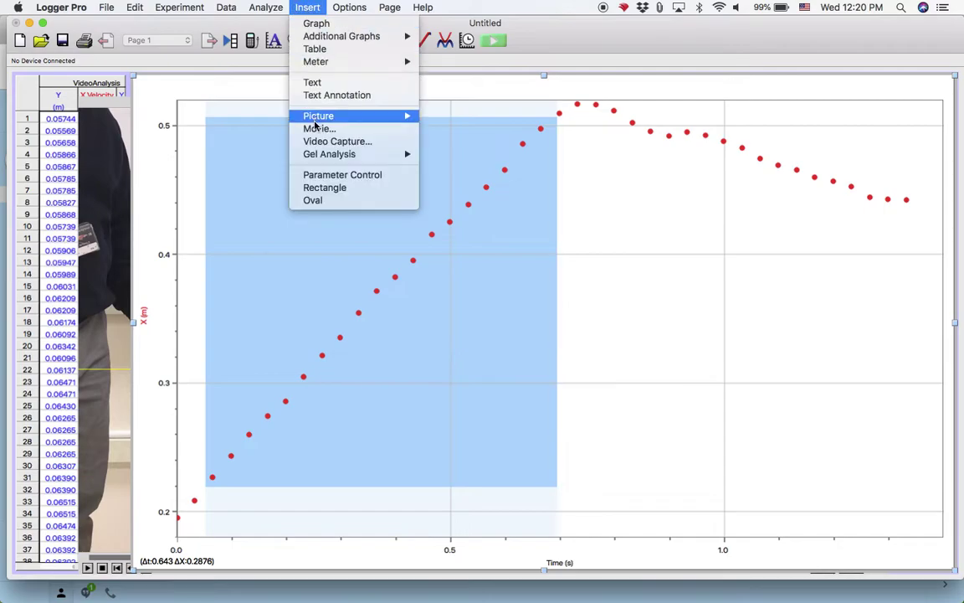
mouse_move(288, 8)
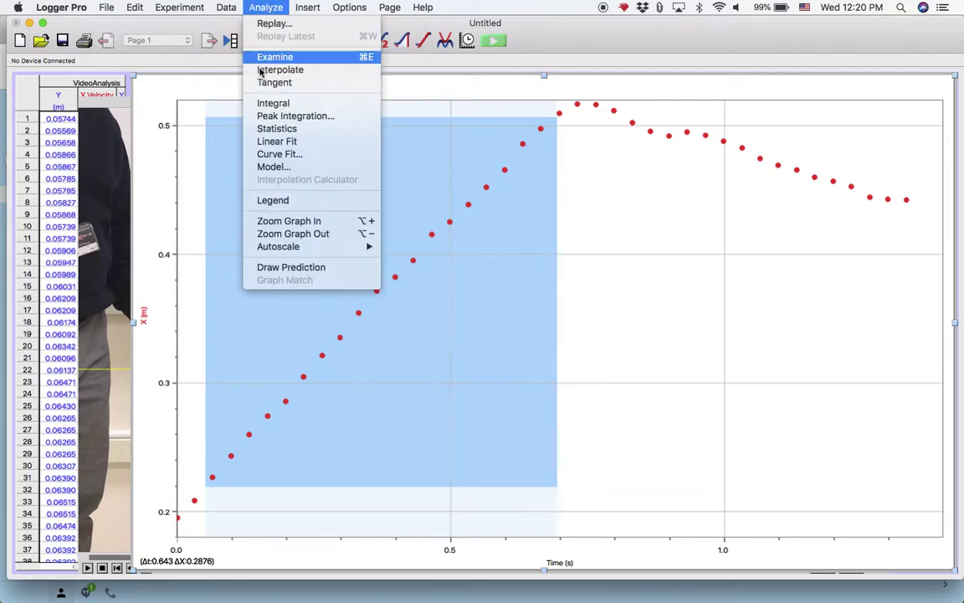
click(270, 142)
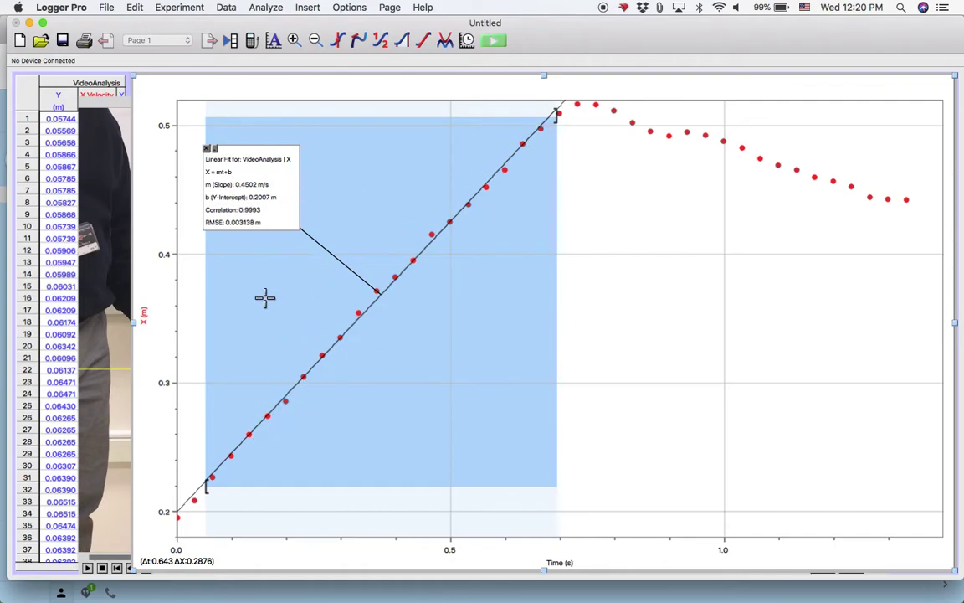
- Apply a linear fit to the post-collision part from about 0.80 s to 1.27 s, and place its results box beside the first one
drag(624, 111, 870, 201)
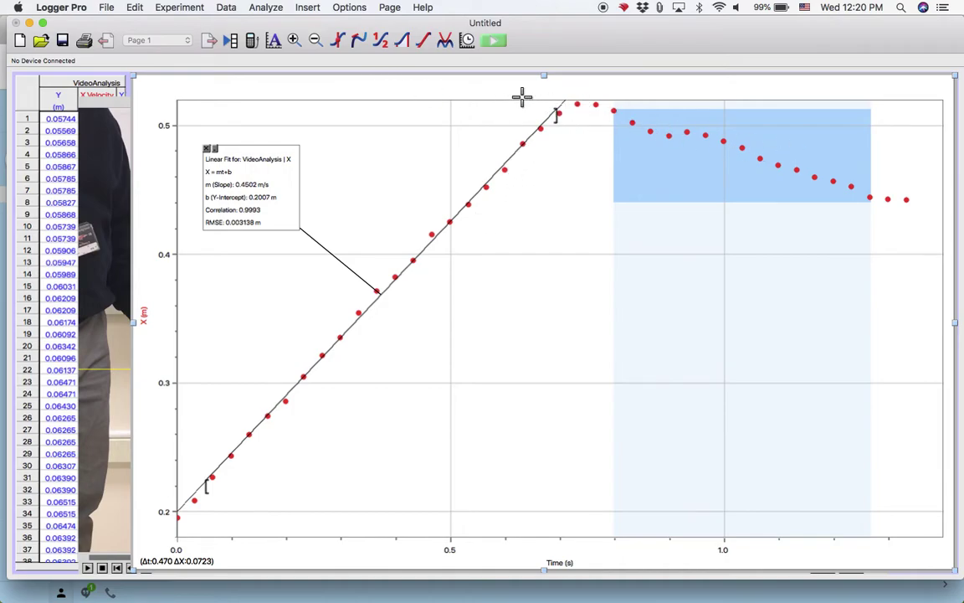
click(265, 7)
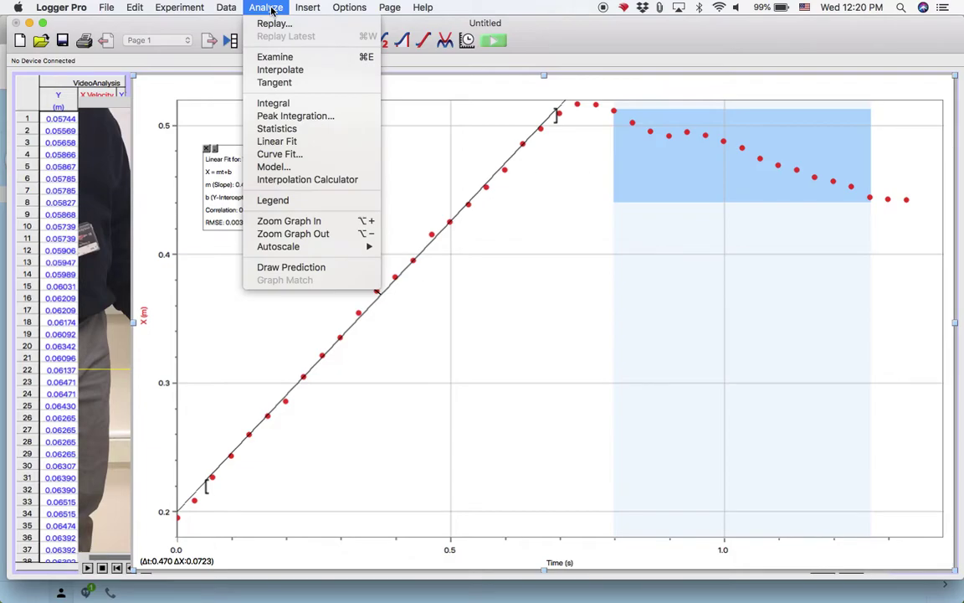
click(291, 142)
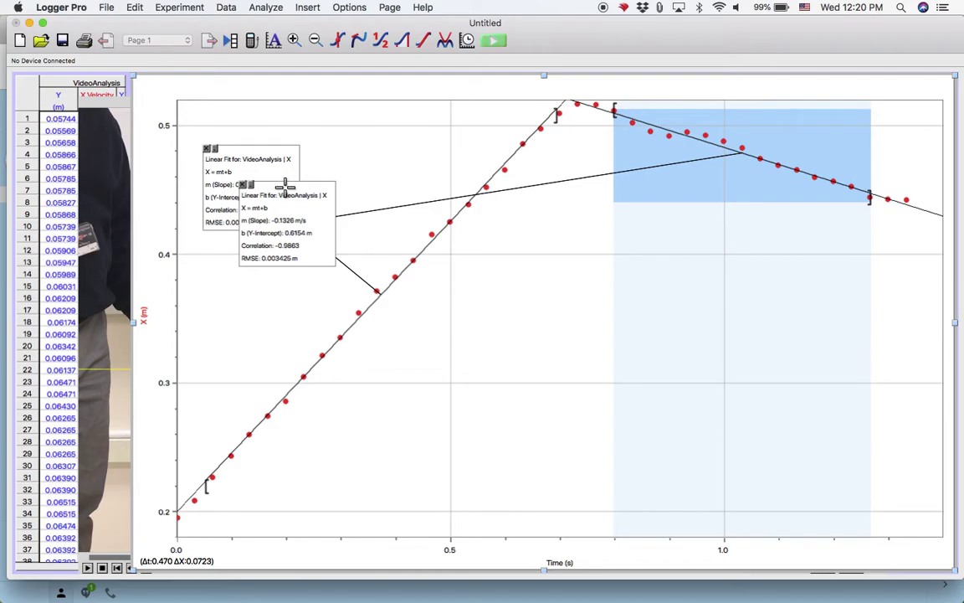
drag(283, 186, 396, 148)
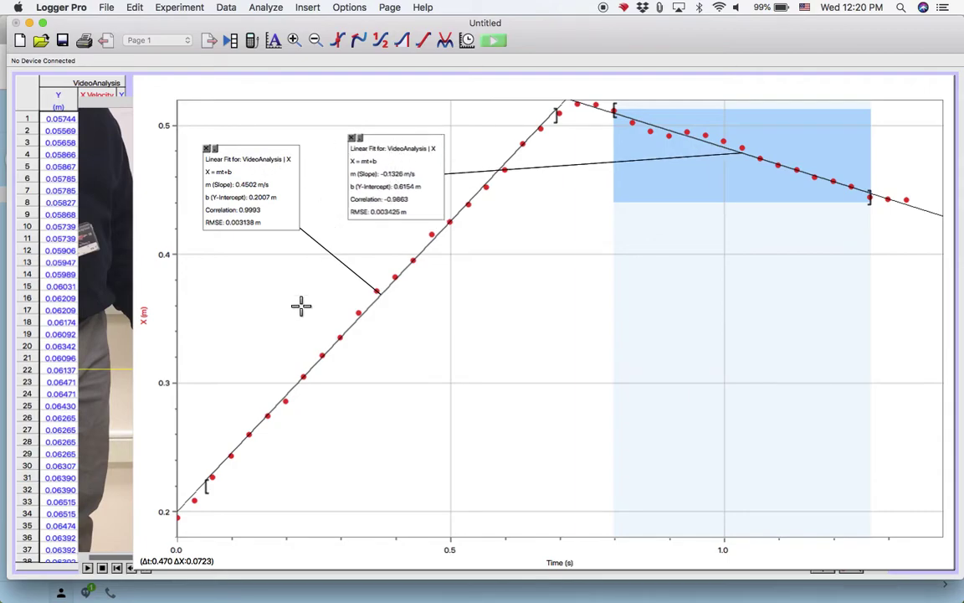
- Bring the movie in front of the graph, rewind it to frame 22 at the collision, and add a second point series
click(101, 100)
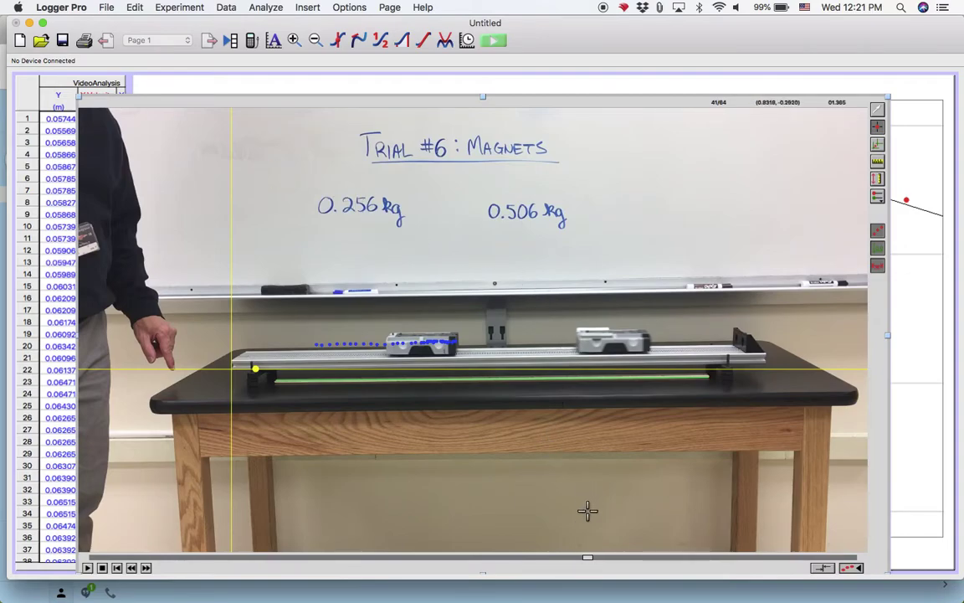
drag(588, 558, 359, 559)
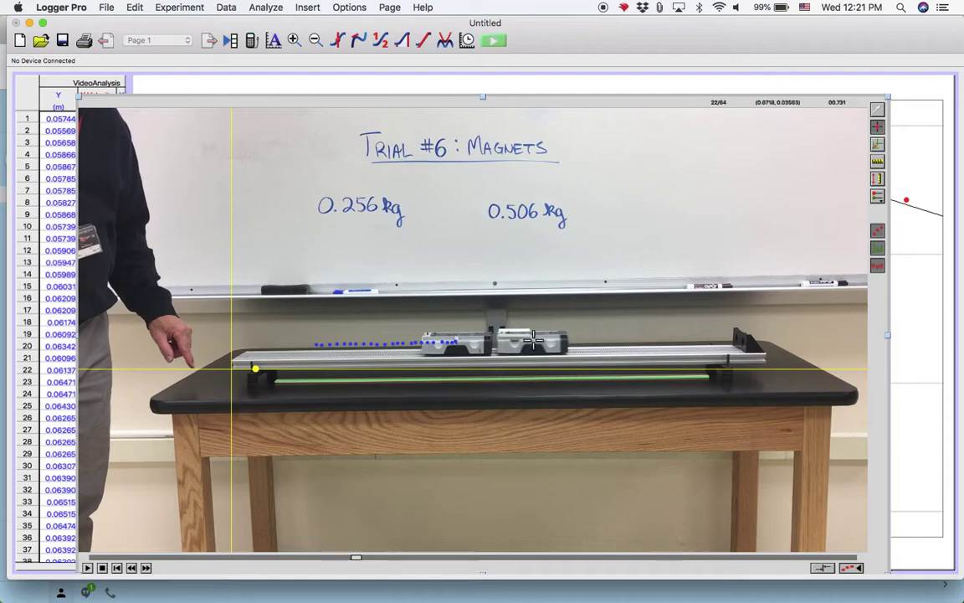
click(878, 197)
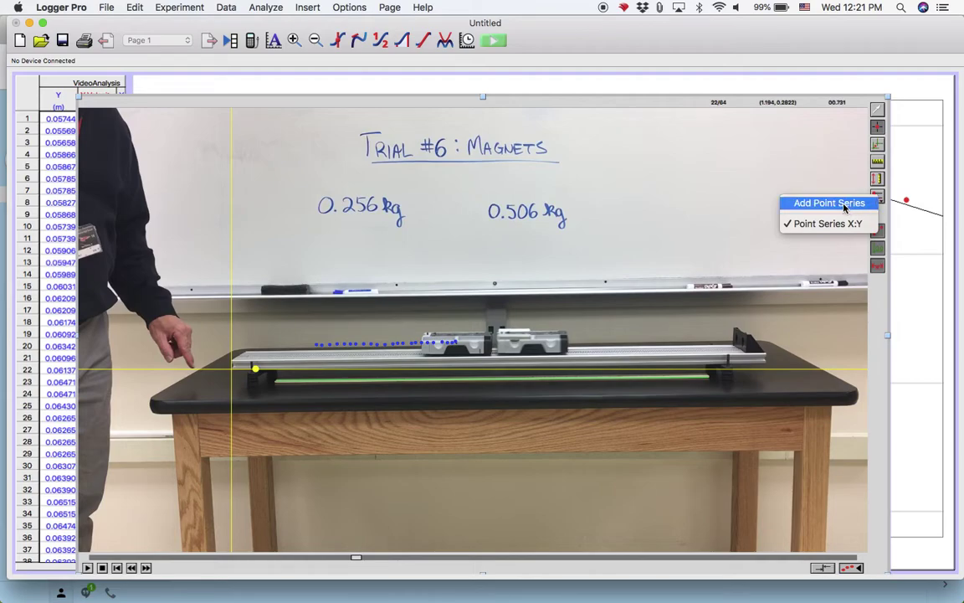
click(843, 206)
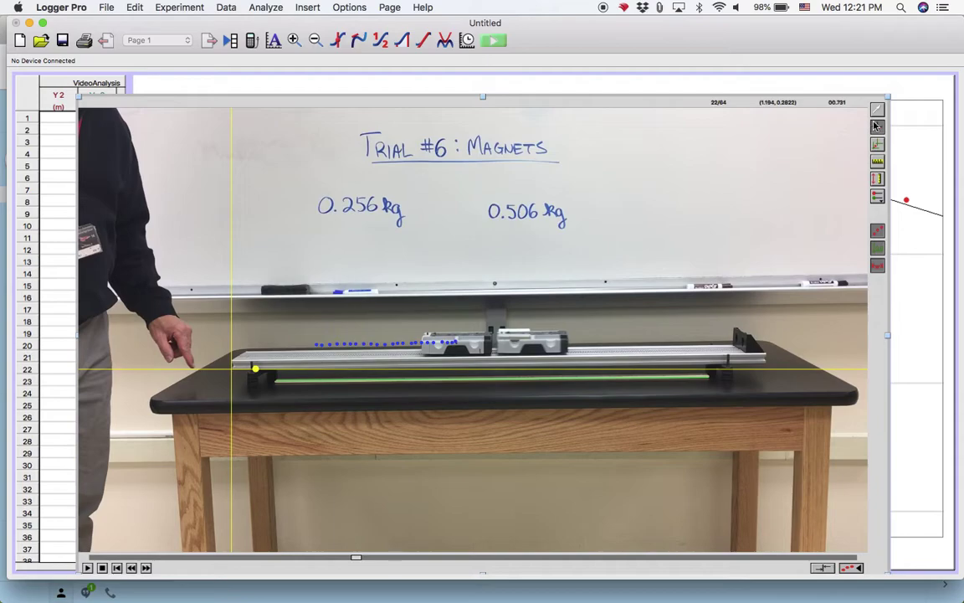
- Mark the centre of the 0.506 kg cart frame by frame as it moves away after the collision, from frame 22 to frame 42
click(534, 339)
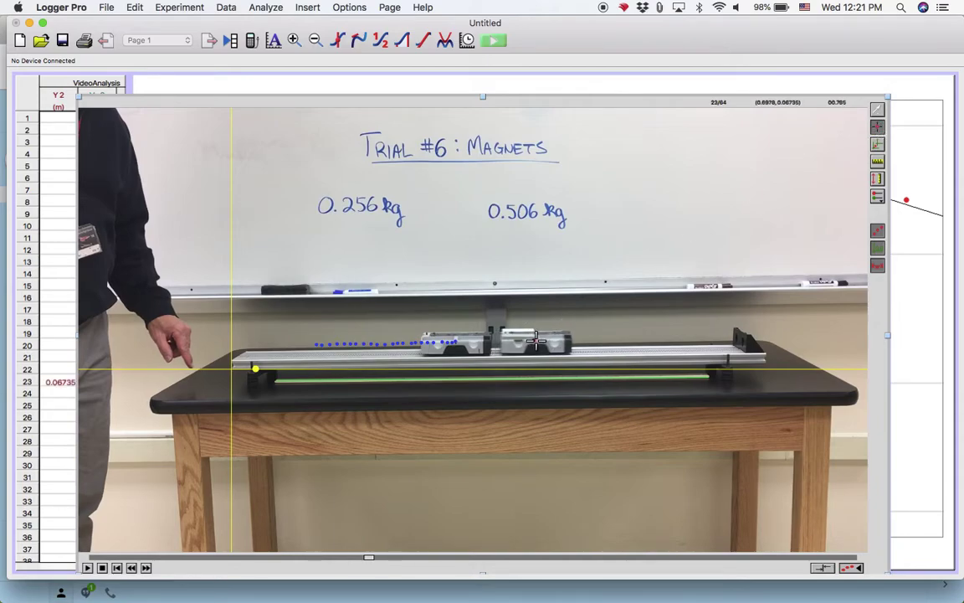
click(537, 338)
click(542, 339)
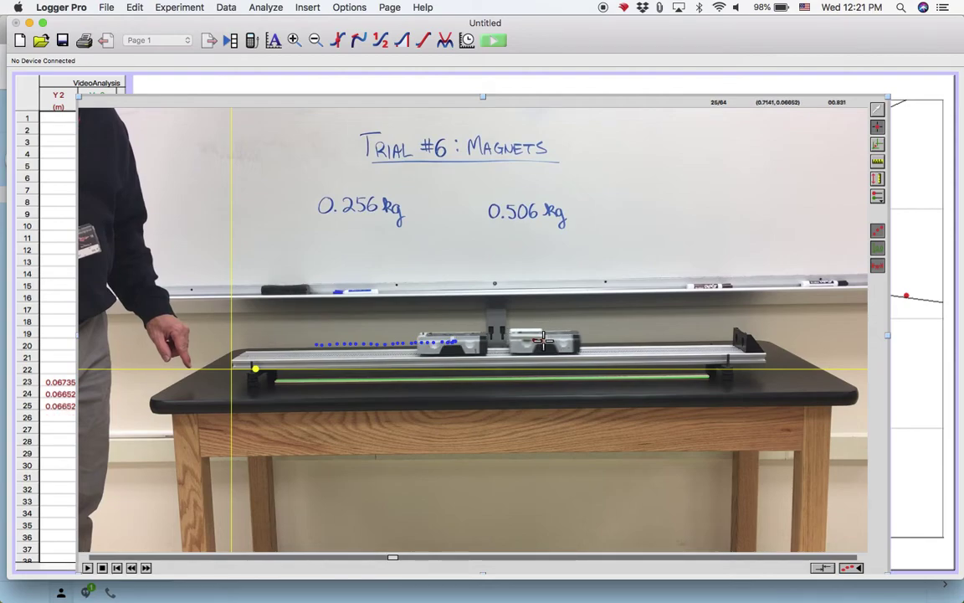
click(548, 339)
click(552, 339)
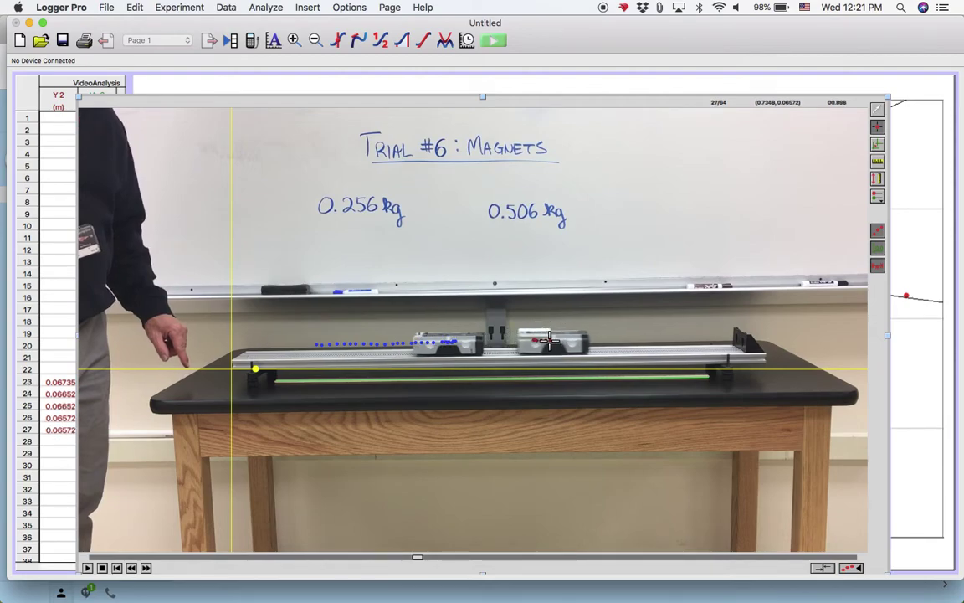
click(557, 339)
click(560, 338)
click(563, 338)
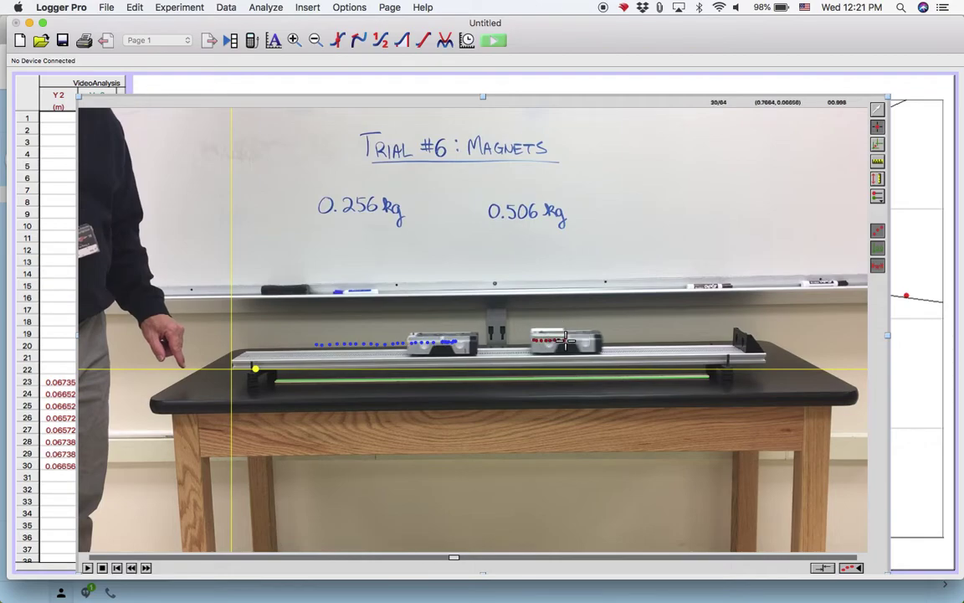
click(568, 339)
click(572, 339)
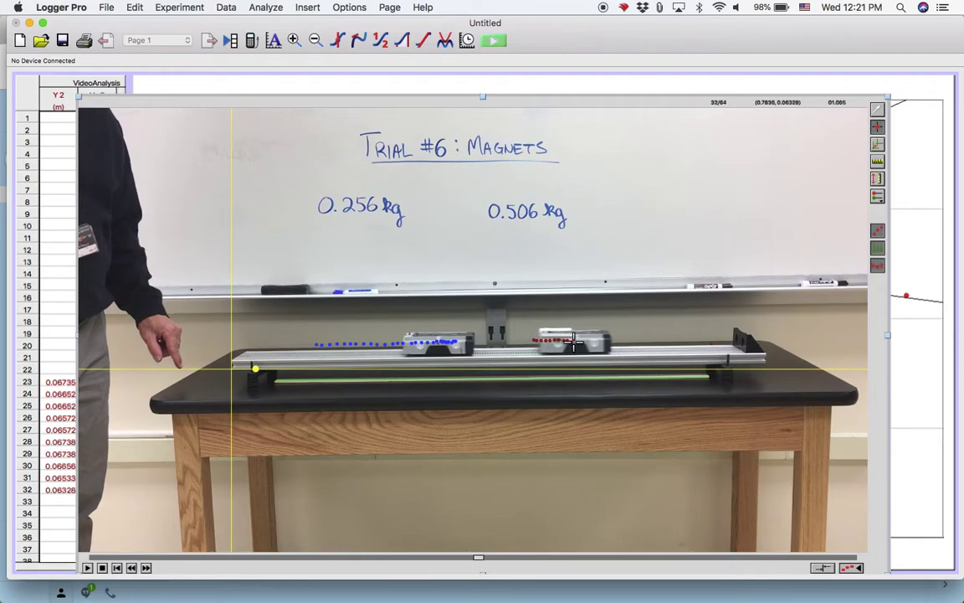
click(576, 339)
click(579, 339)
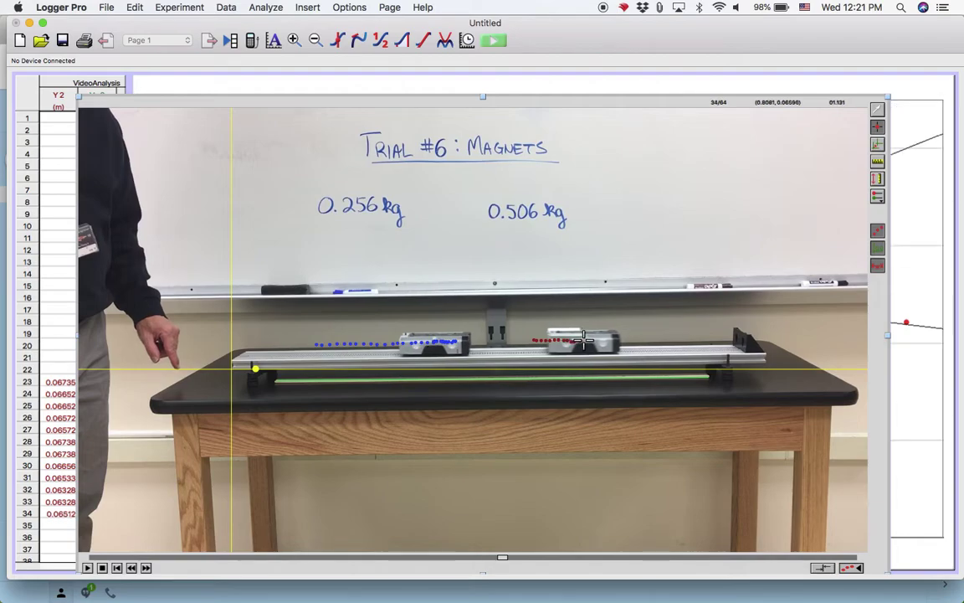
click(584, 339)
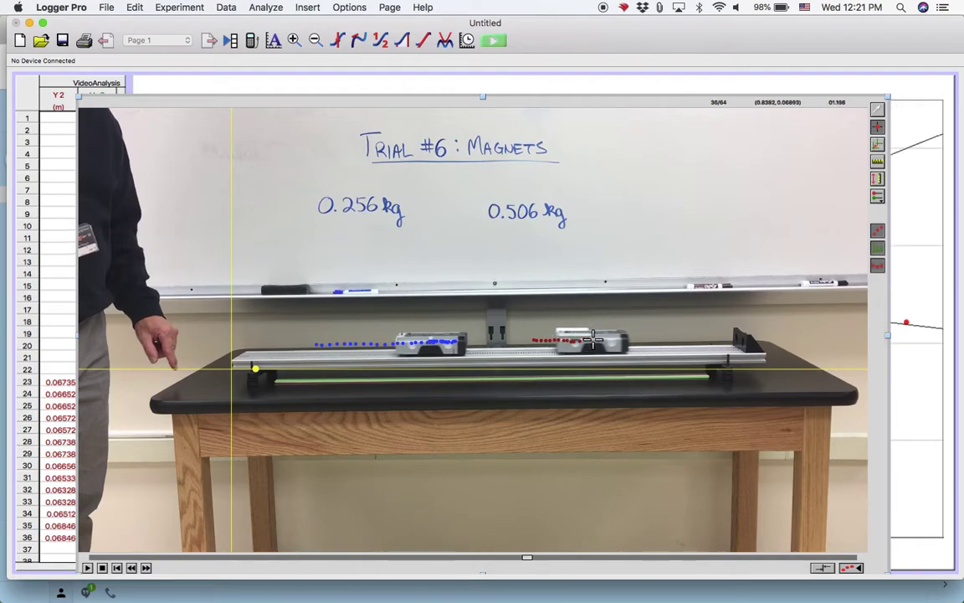
click(597, 336)
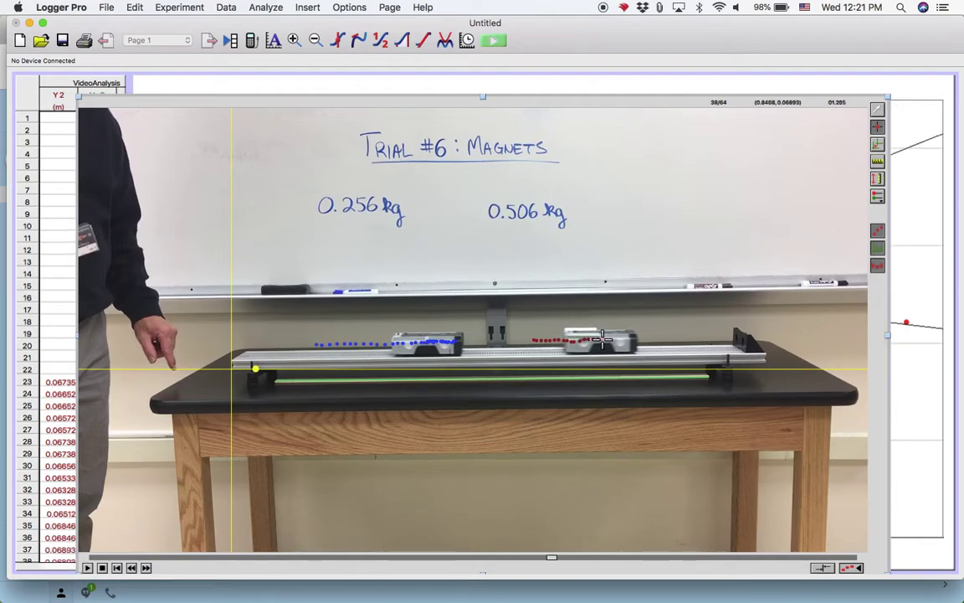
click(607, 338)
click(609, 337)
click(610, 338)
click(612, 337)
click(615, 337)
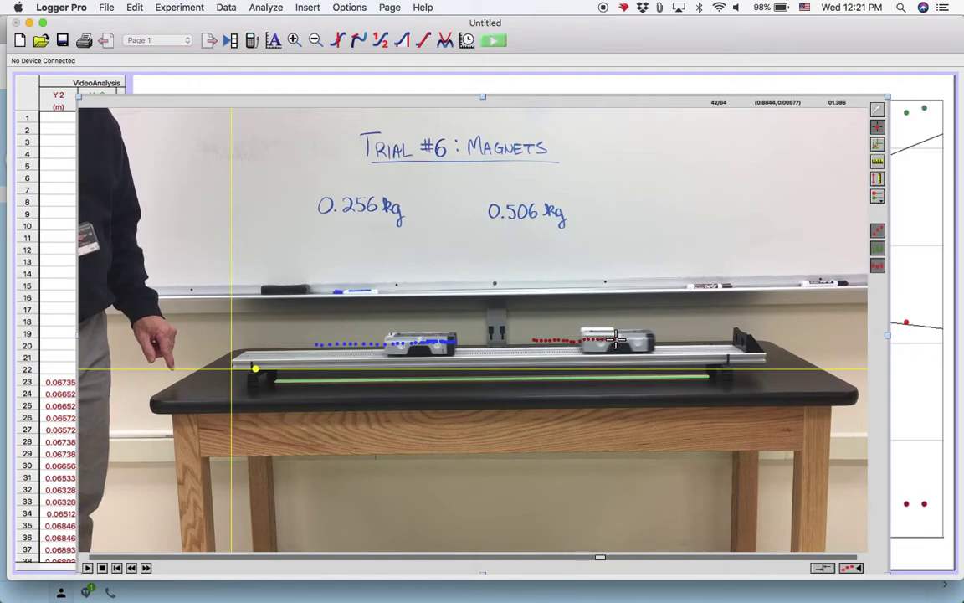
click(616, 337)
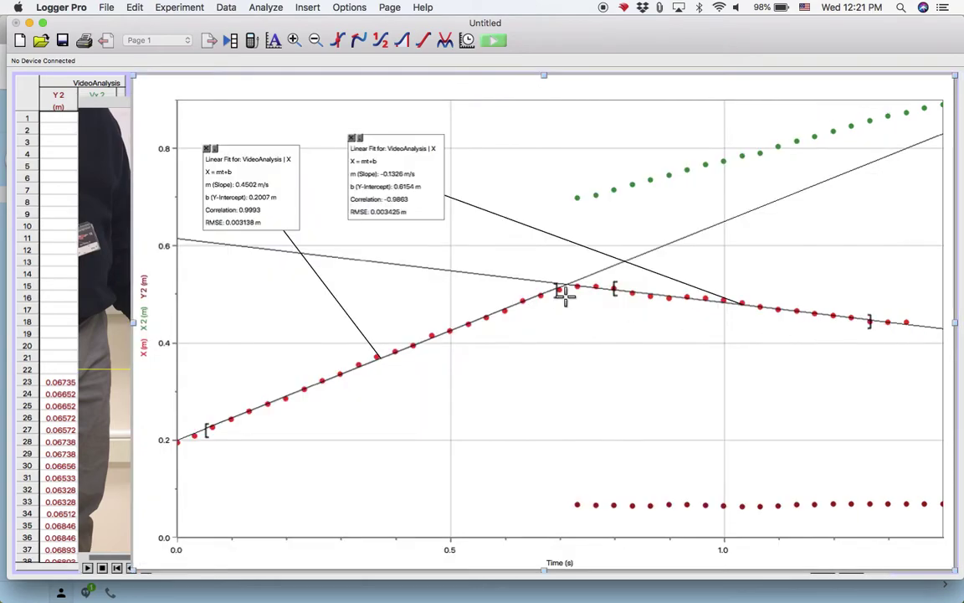
- Plot only X 2 on the graph's vertical axis and apply a linear fit from about 0.75 s to 1.36 s
click(144, 310)
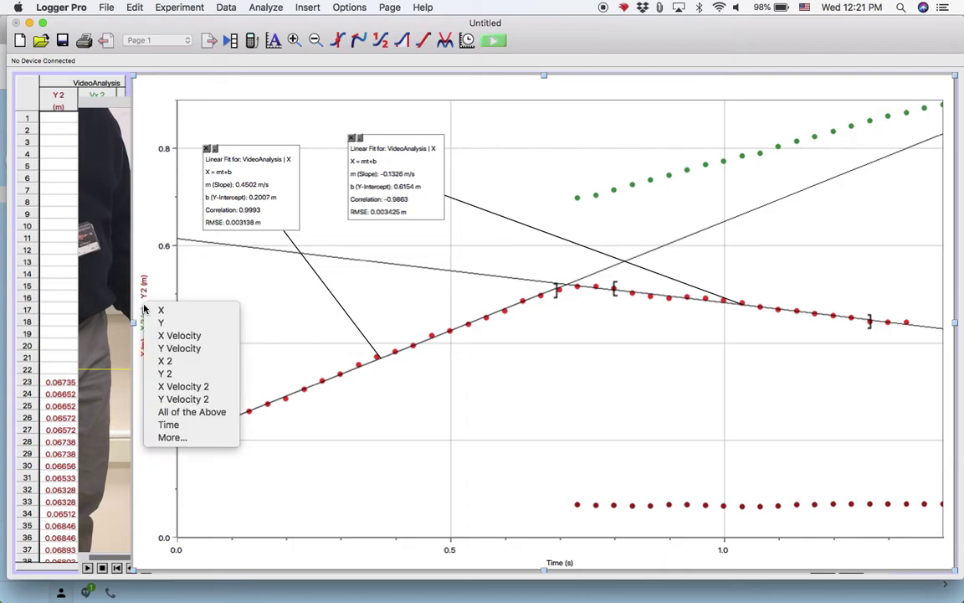
click(162, 365)
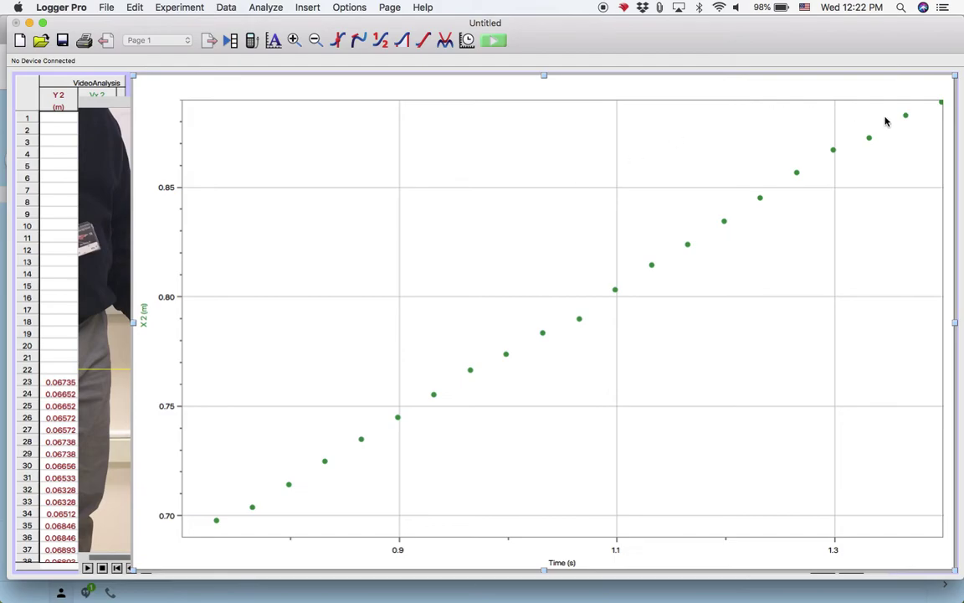
drag(903, 118, 238, 510)
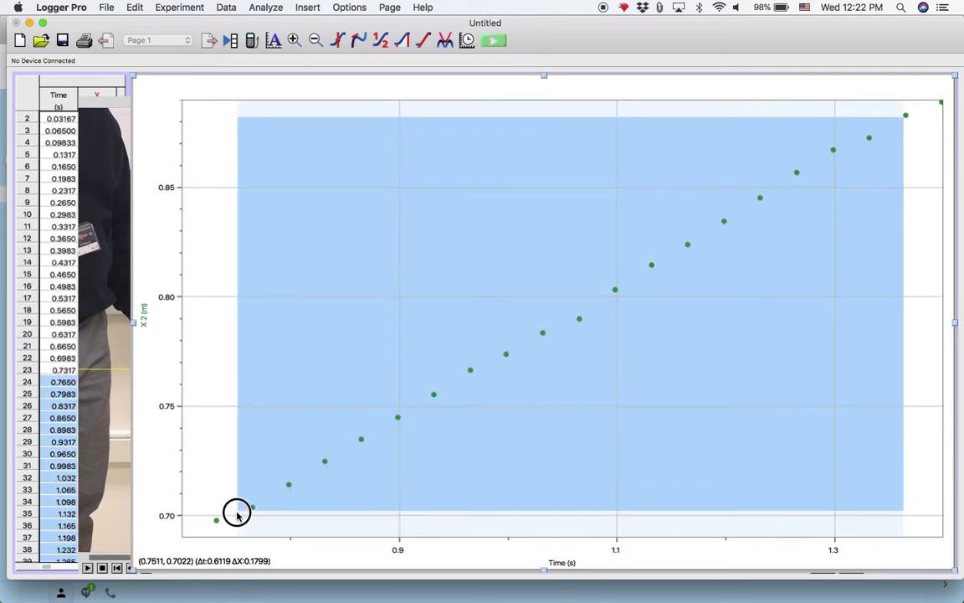
click(265, 10)
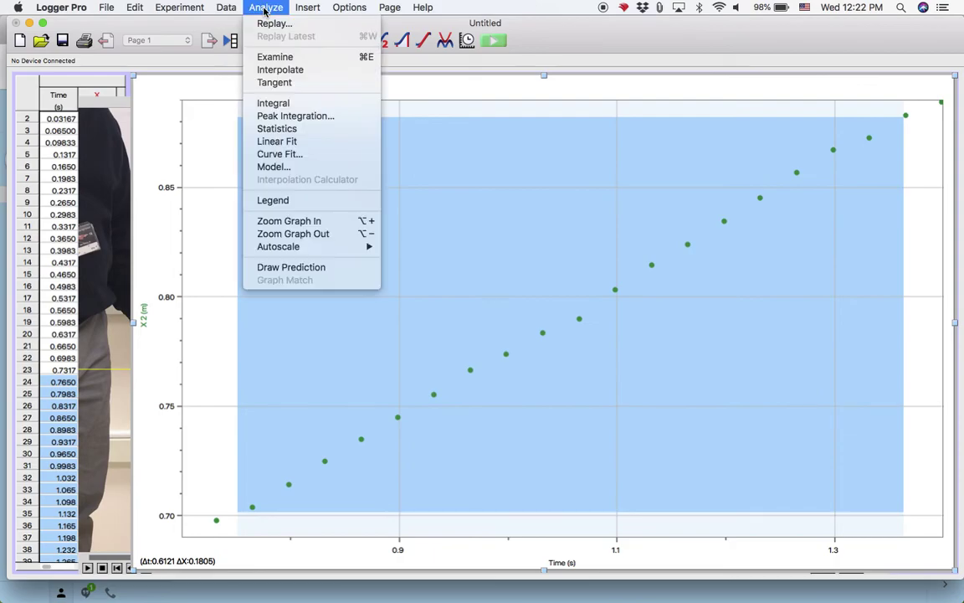
click(284, 145)
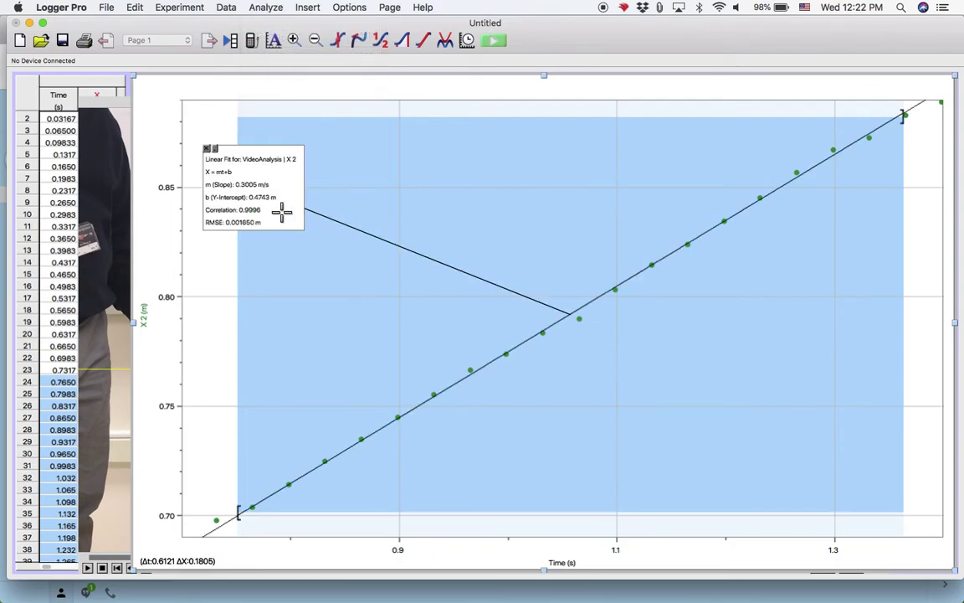